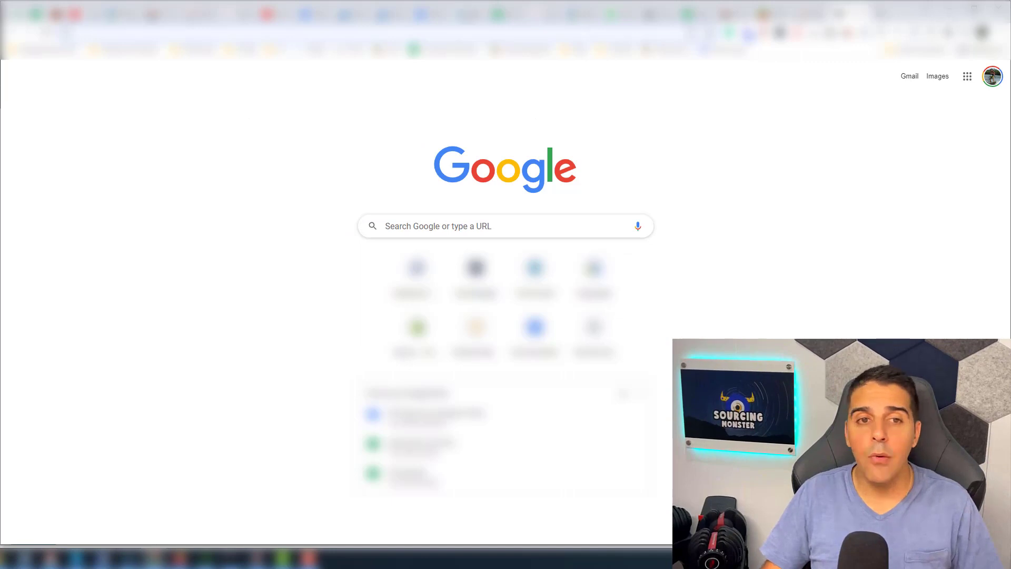
Load sellercentral.amazon.com to bring up the Scale Insights profit dashboard
key("ctrl+l")
type("sellercentral.amazon.com")
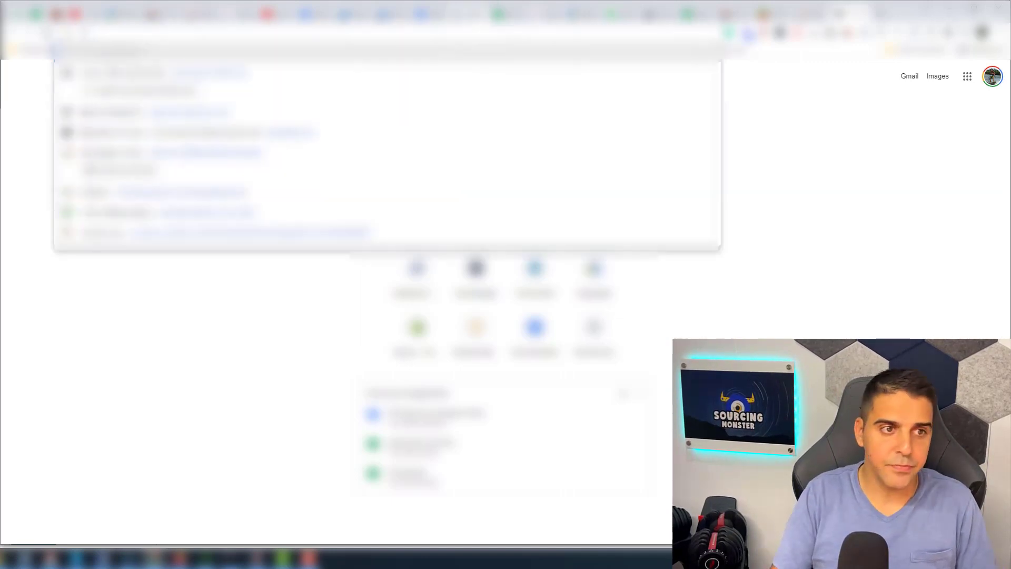
key("Return")
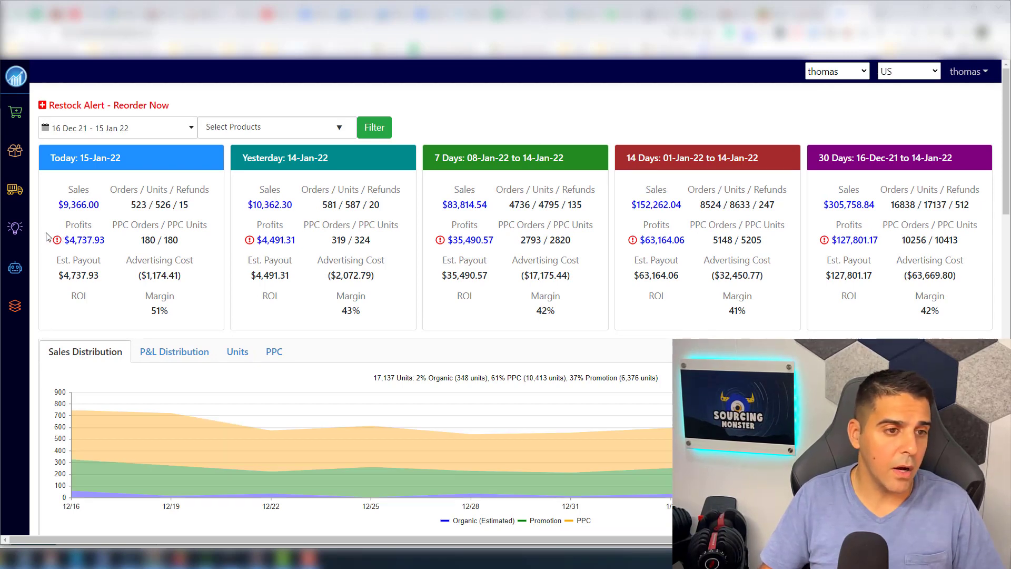
Open the Ads Insights Performance report broken down by product
mouse_move(22, 166)
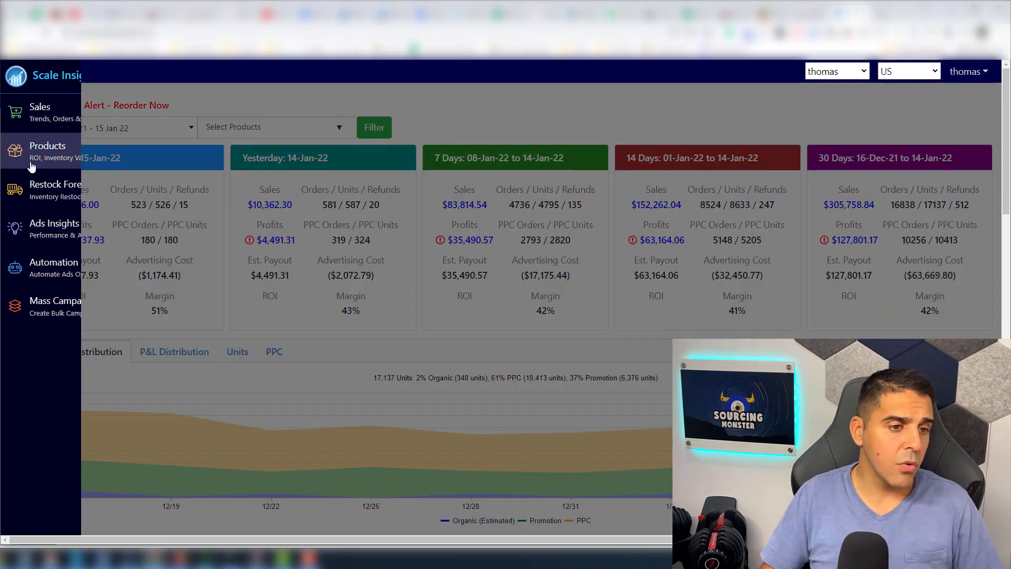
left_click(61, 233)
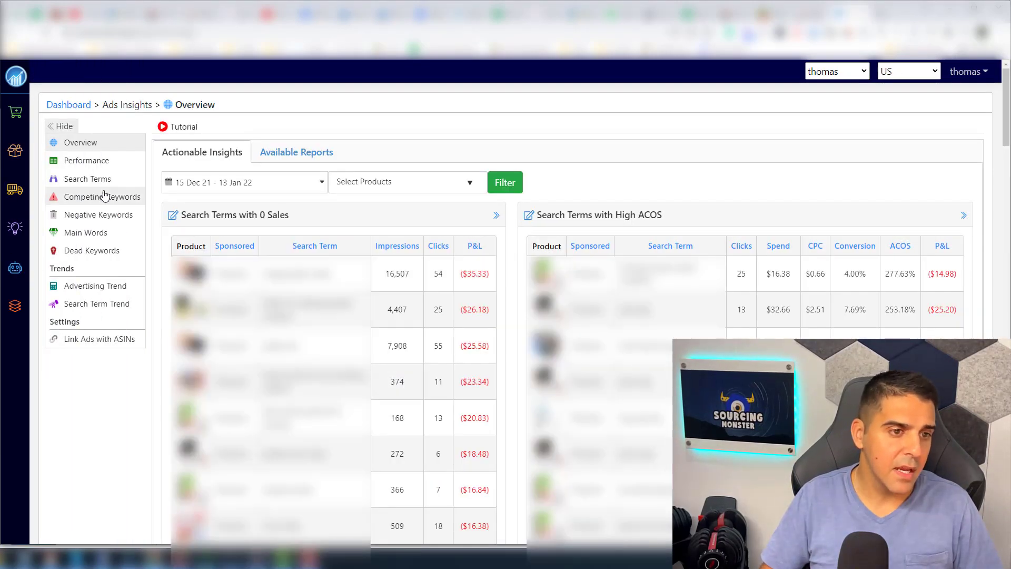
left_click(92, 165)
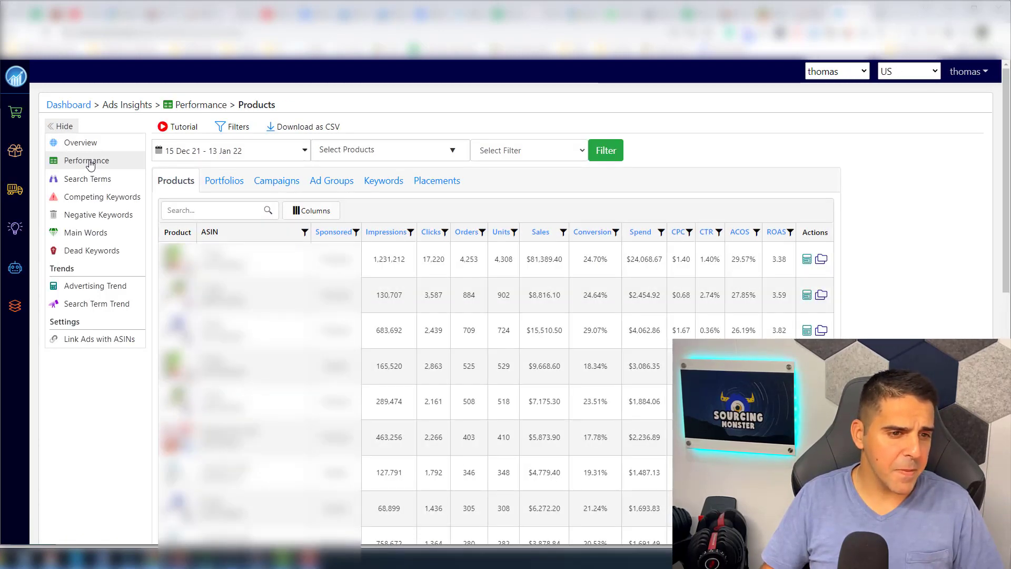
Open the Sales Day Parting Trend hourly report
mouse_move(14, 286)
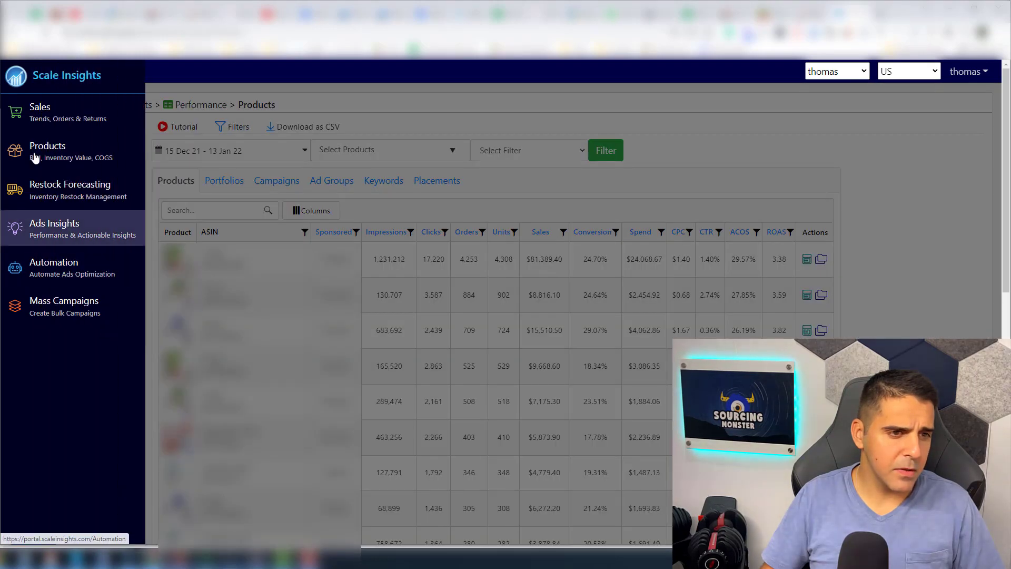
left_click(66, 121)
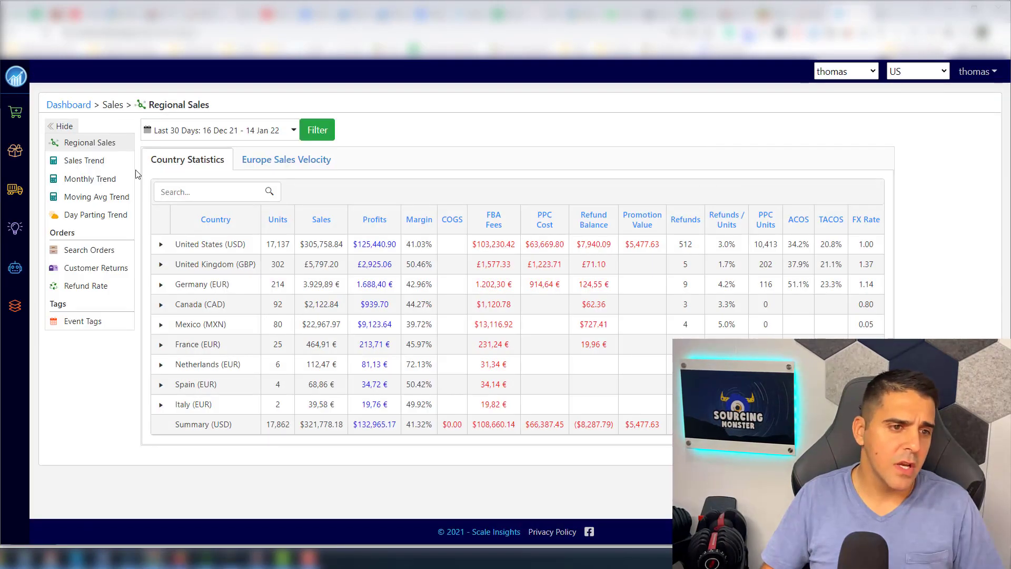
left_click(118, 217)
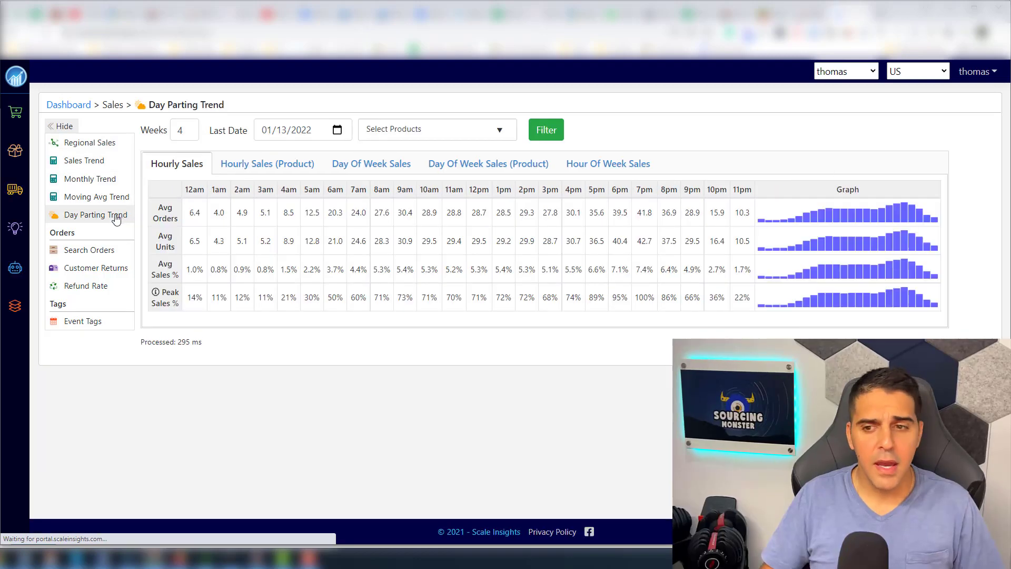
Highlight the hourly Avg Orders values from 9am to 4pm
mouse_move(811, 212)
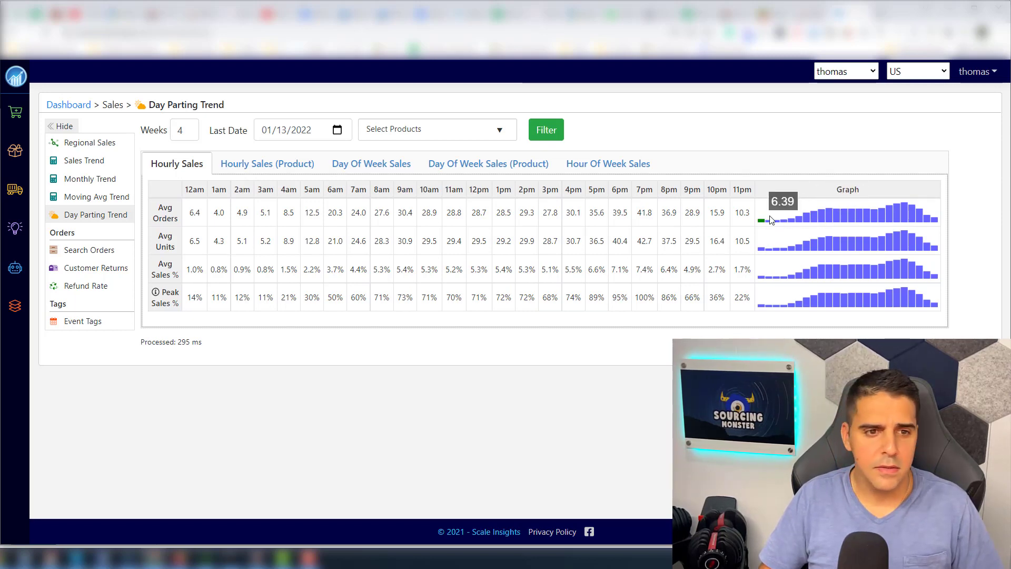
left_click_drag(318, 210, 680, 221)
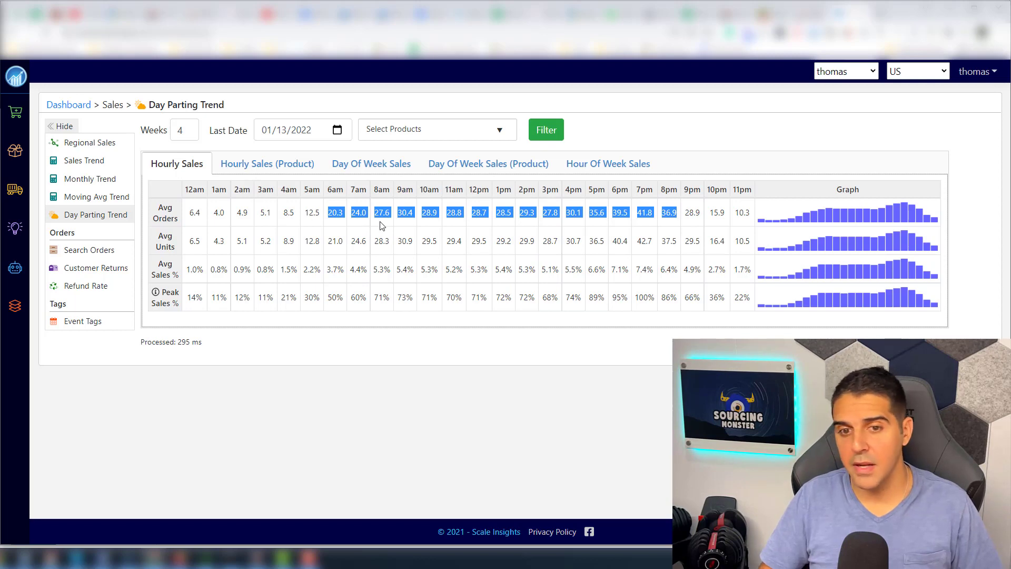
left_click(357, 221)
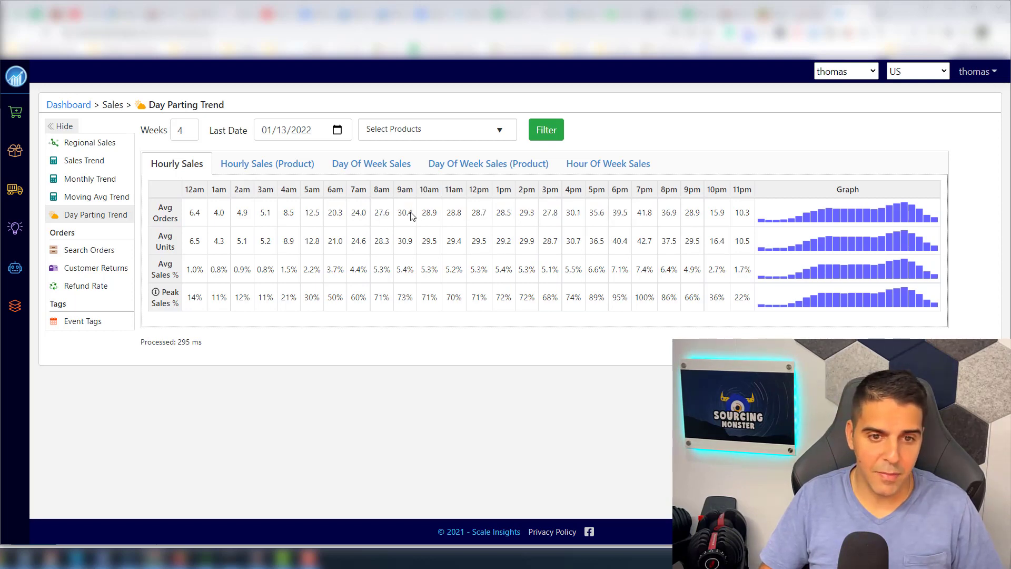
left_click_drag(406, 212, 703, 219)
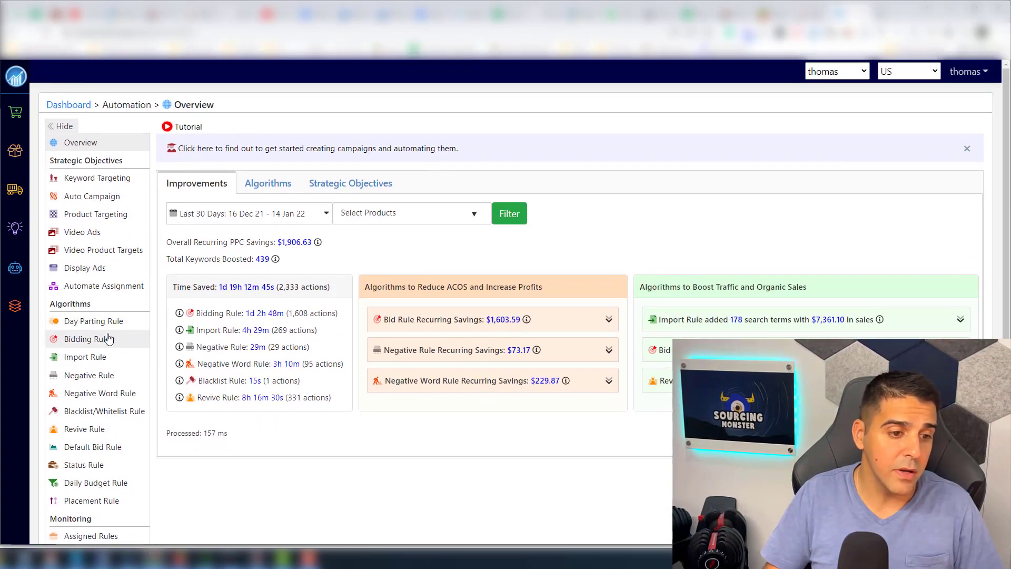
Review the list of existing day parting rules
left_click(93, 320)
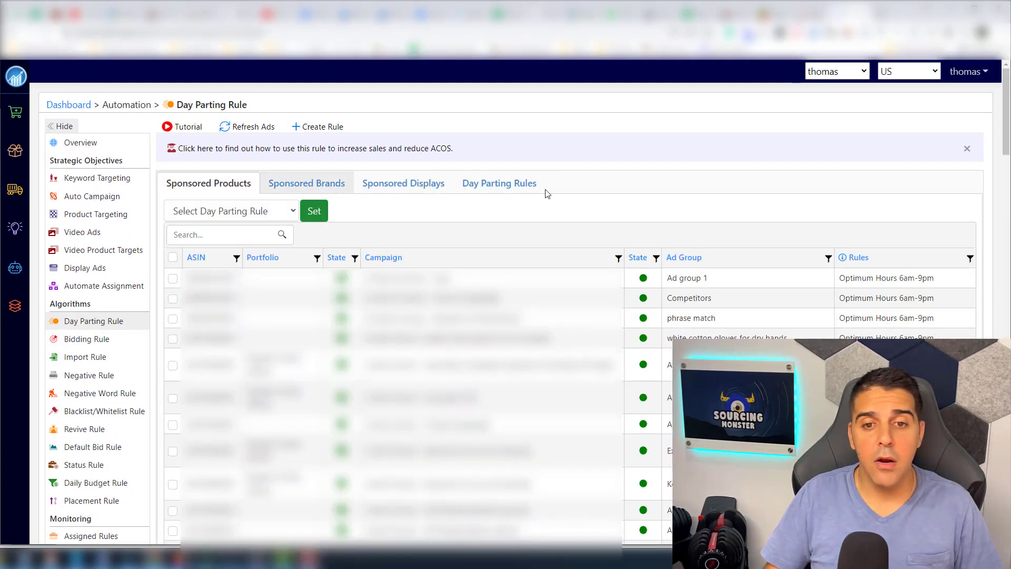
left_click(532, 189)
scroll(368, 253, "down", 1)
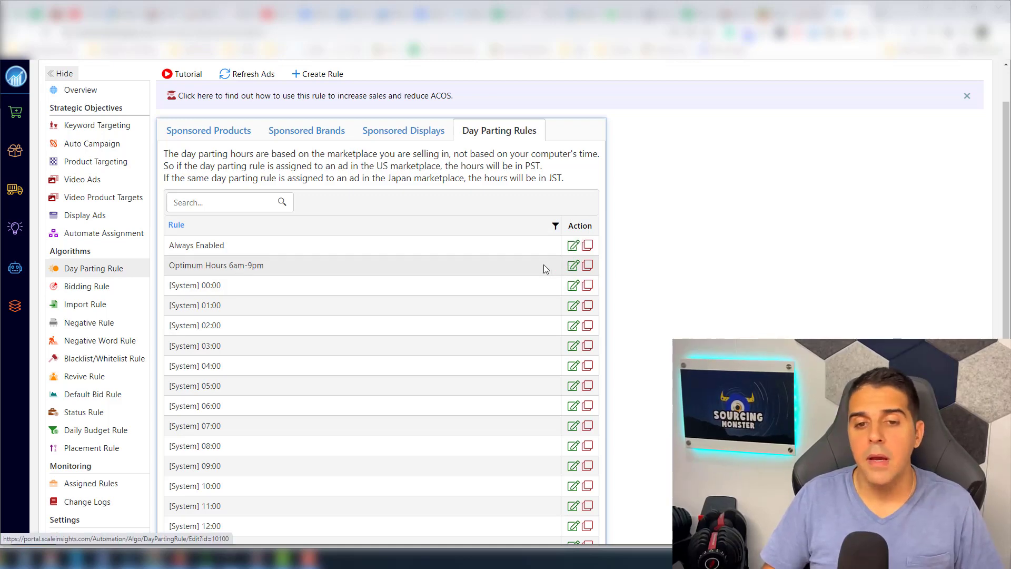
scroll(126, 130, "up", 1)
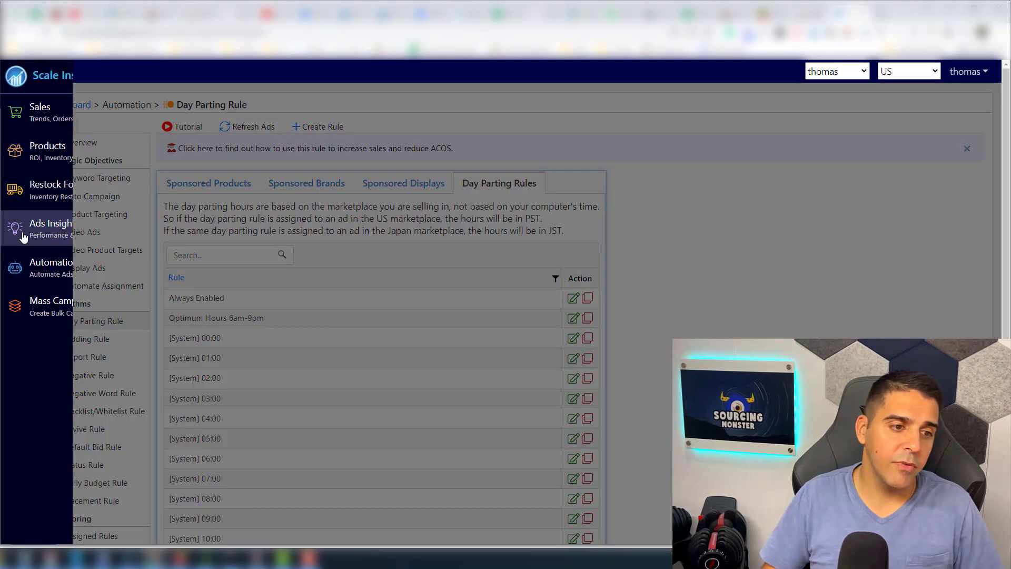
Open Ads Insights in a new browser tab and switch to it
right_click(28, 228)
left_click(68, 234)
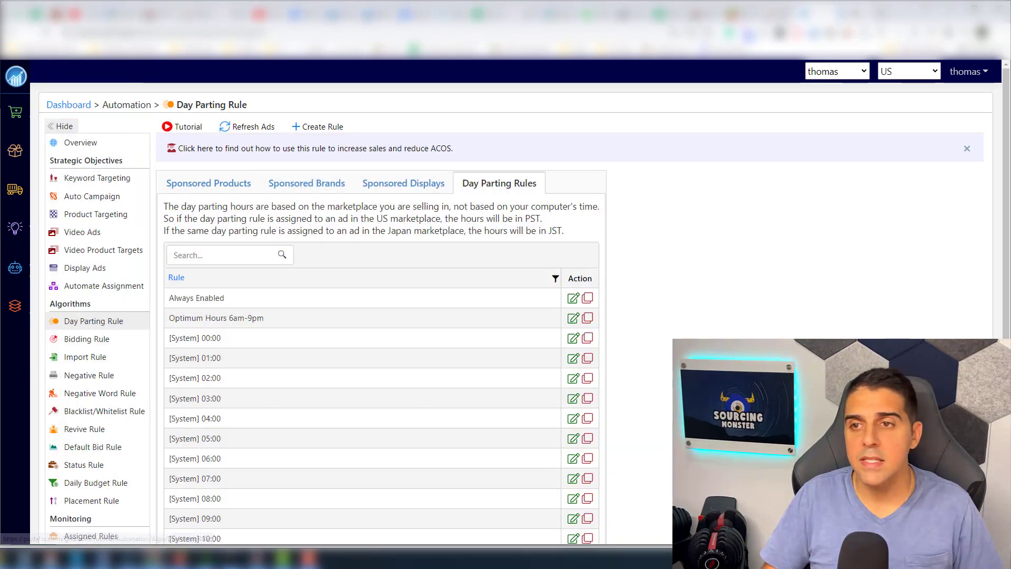
key("ctrl+Tab")
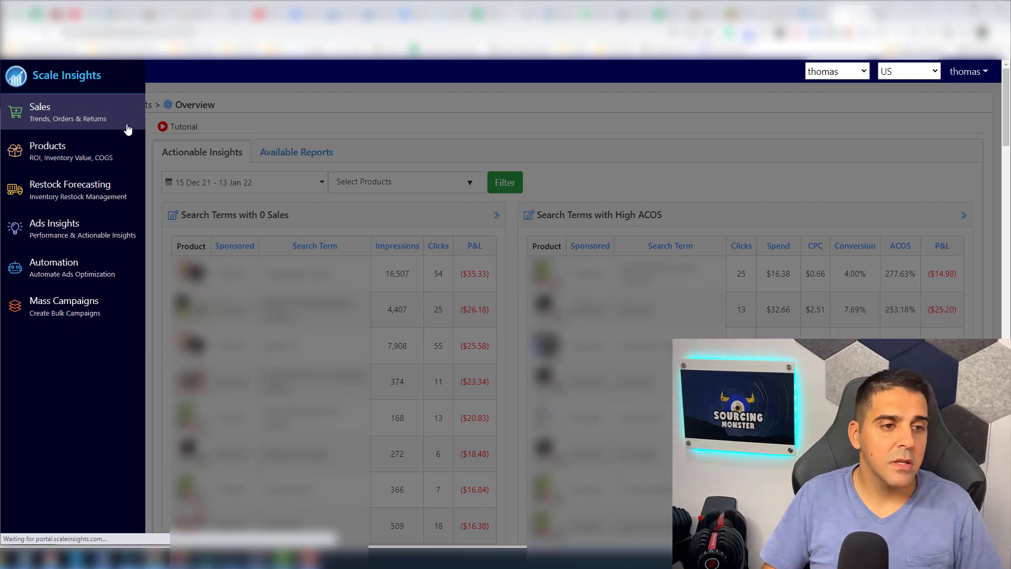
In the Day Parting Trend report, highlight Avg Orders from 6am through 9pm
left_click(128, 122)
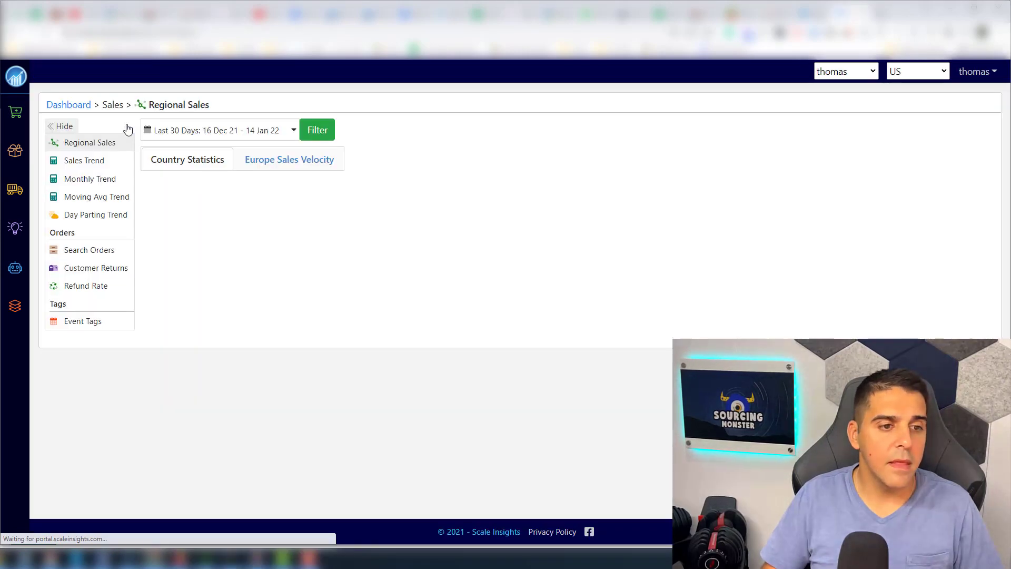
left_click(113, 215)
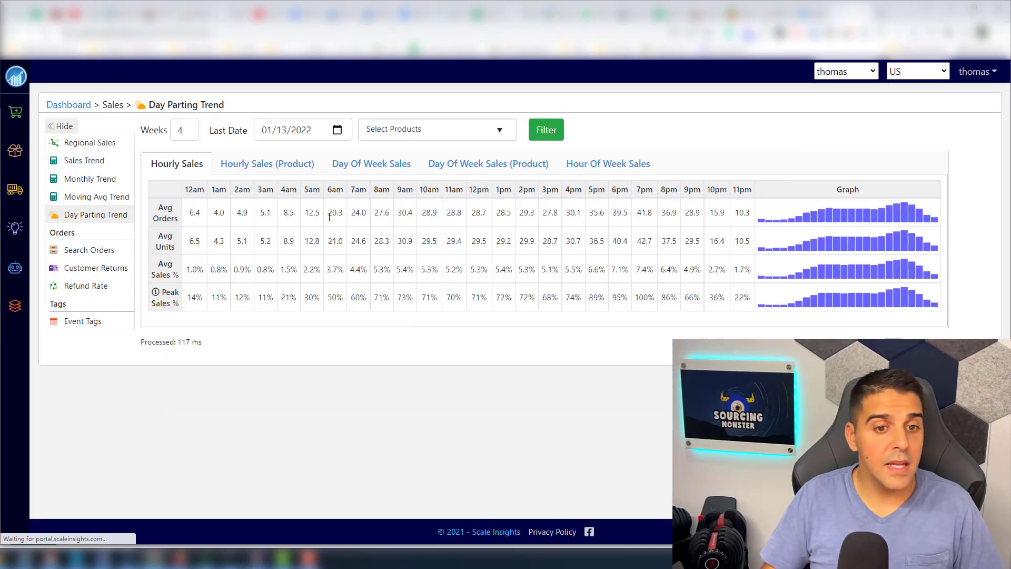
left_click_drag(314, 212, 312, 213)
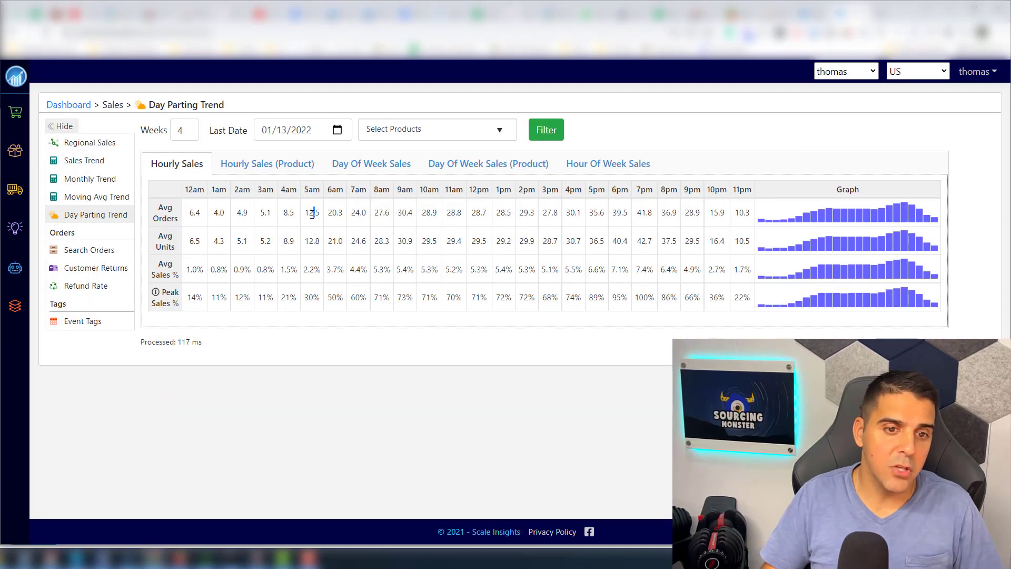
double_click(336, 213)
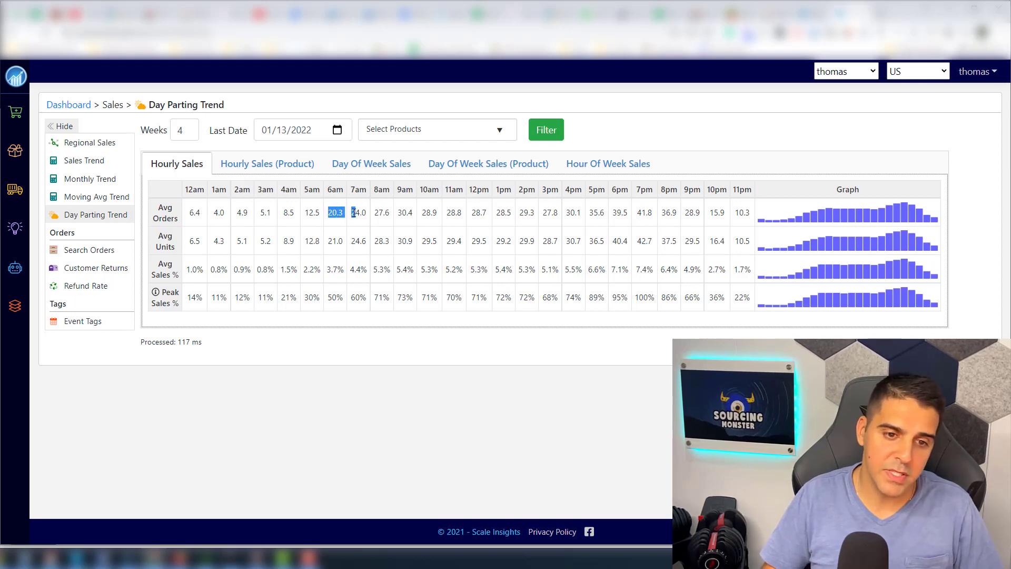
left_click(333, 212)
left_click_drag(327, 212, 751, 220)
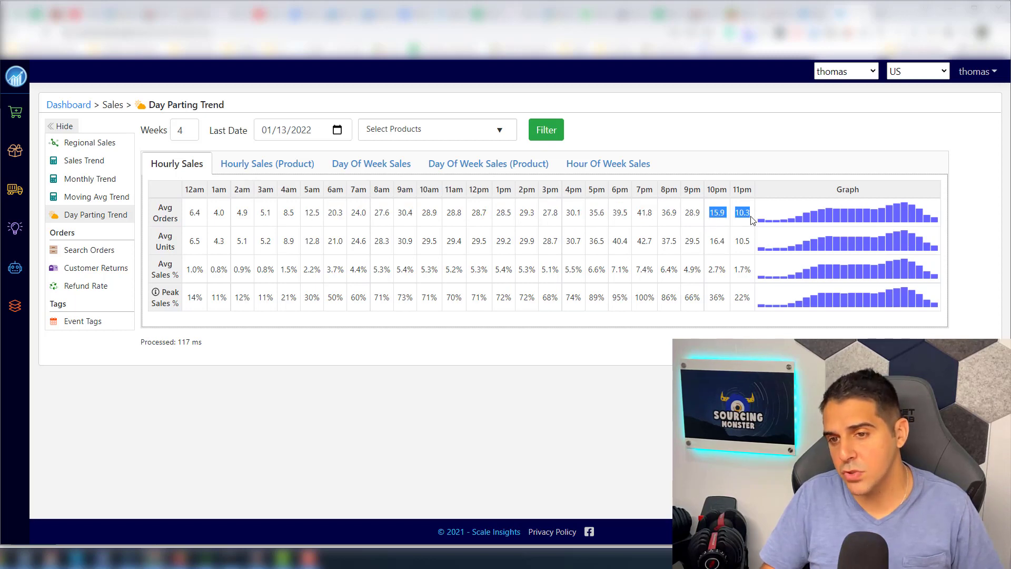
left_click(584, 220)
left_click_drag(326, 213, 703, 212)
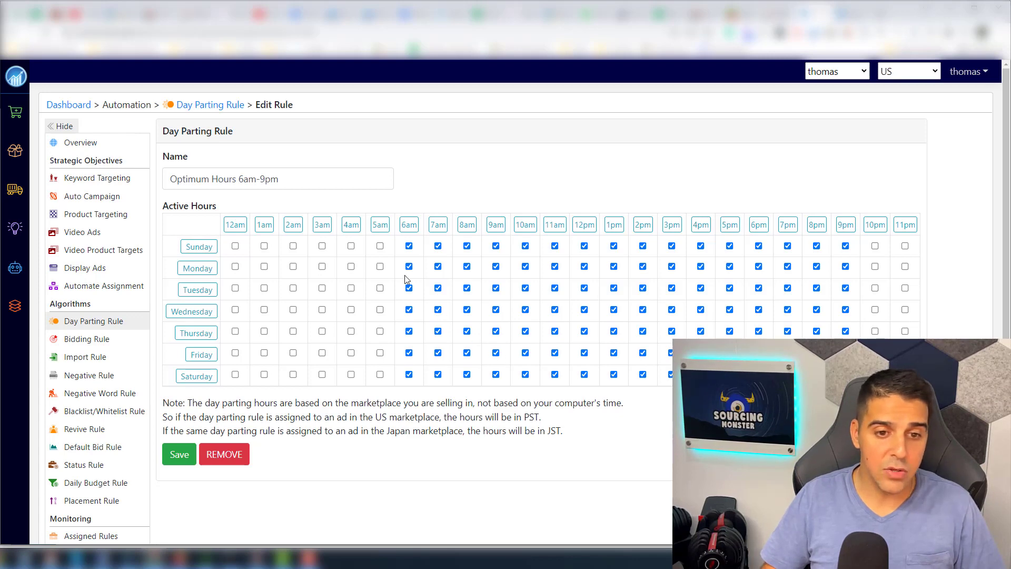
Tick the 5am hour for Sunday and Tuesday in the Optimum Hours 6am-9pm rule
left_click(380, 246)
left_click(379, 288)
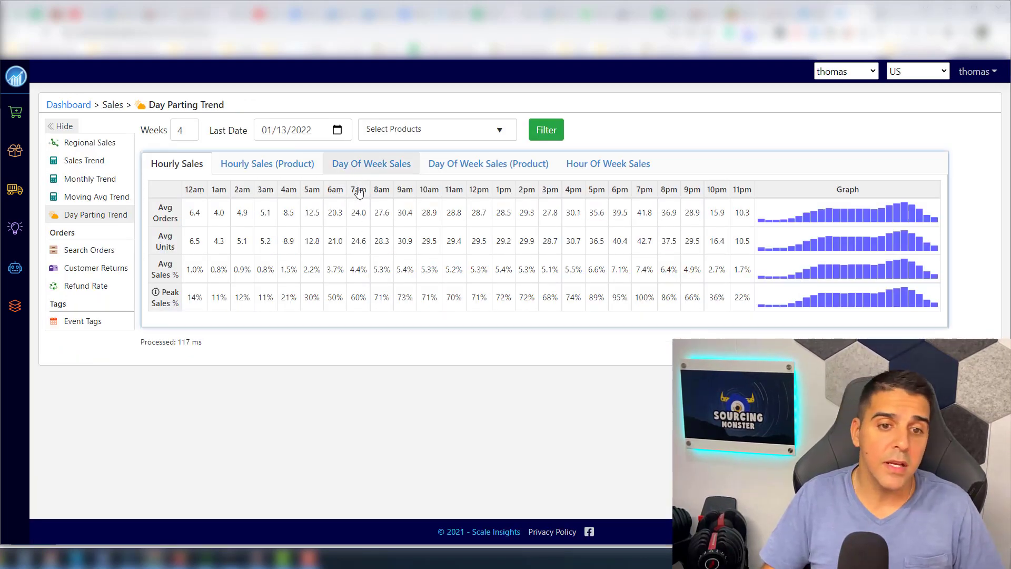
In Day Of Week Sales, highlight the Friday and Saturday average orders
left_click(340, 168)
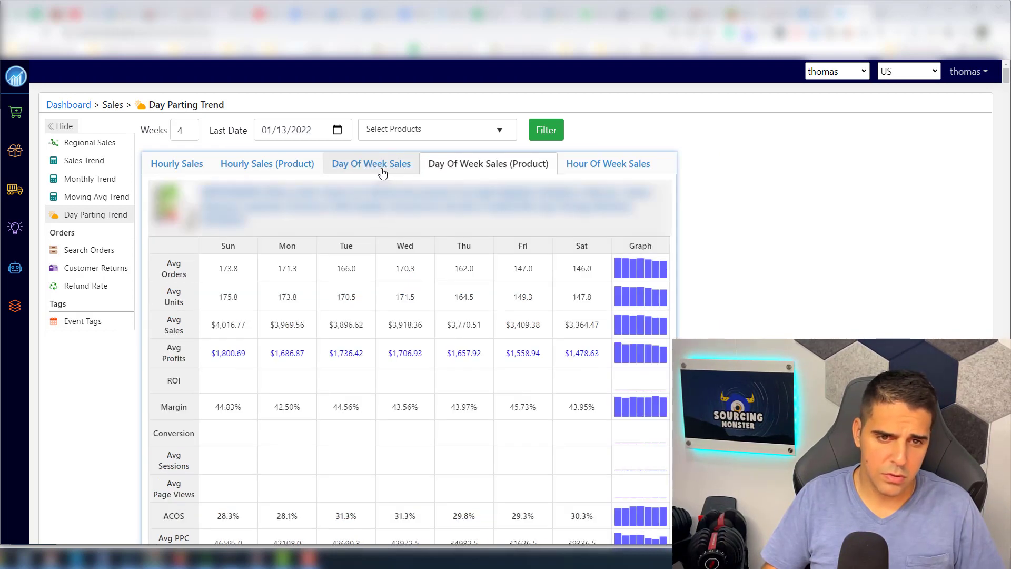
left_click(372, 169)
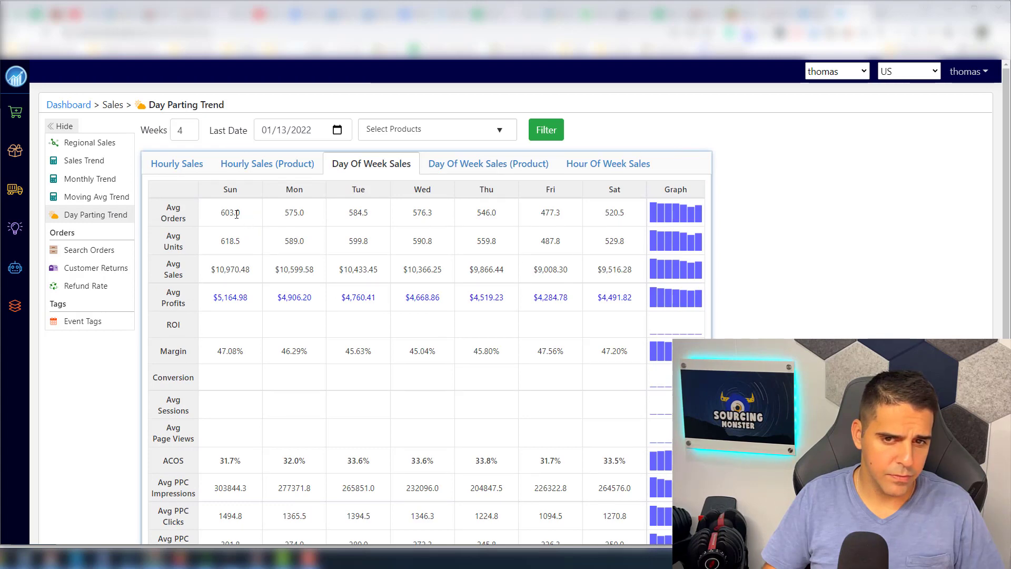
scroll(237, 214, "down", 1)
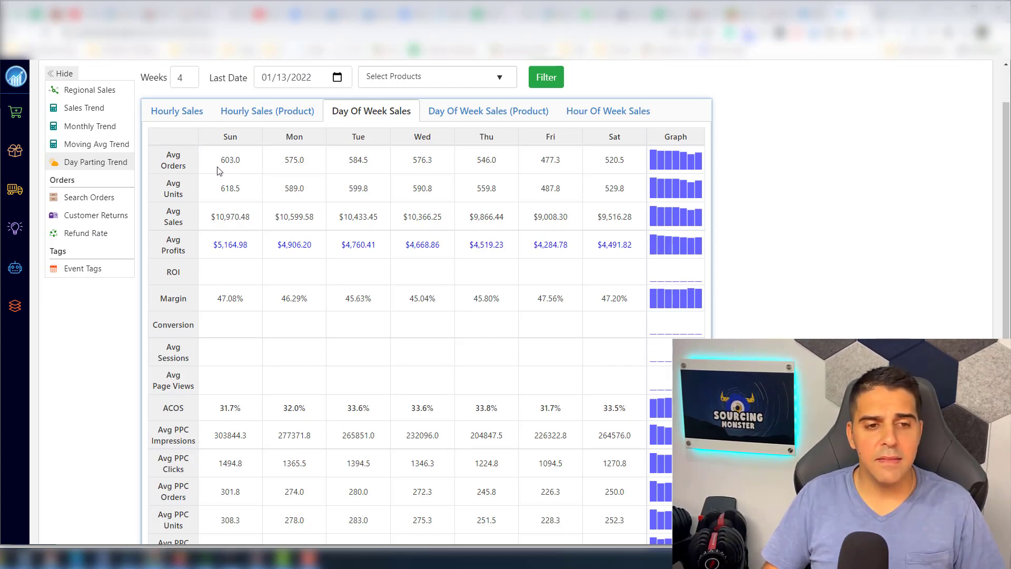
left_click_drag(217, 162, 529, 169)
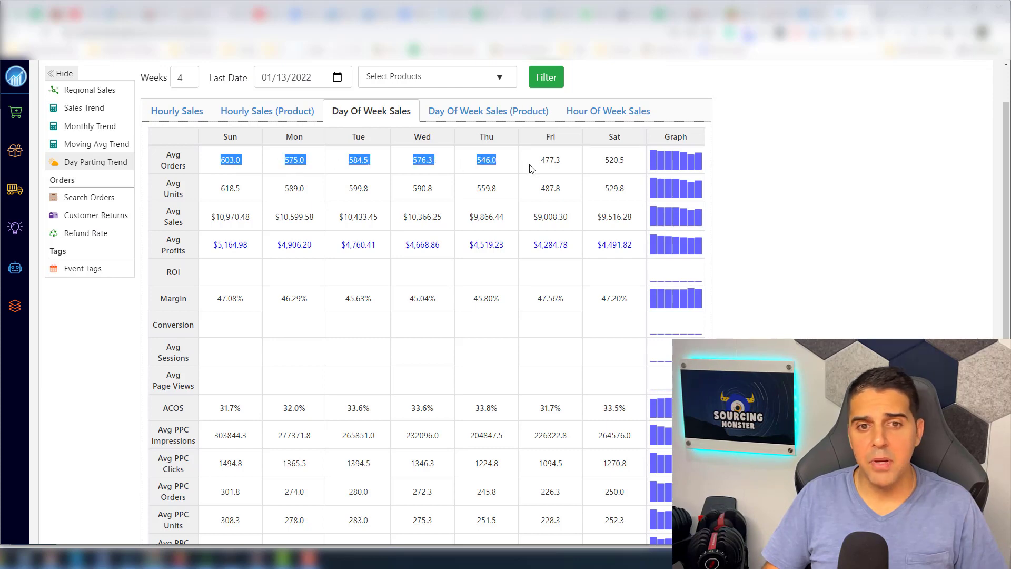
left_click(530, 169)
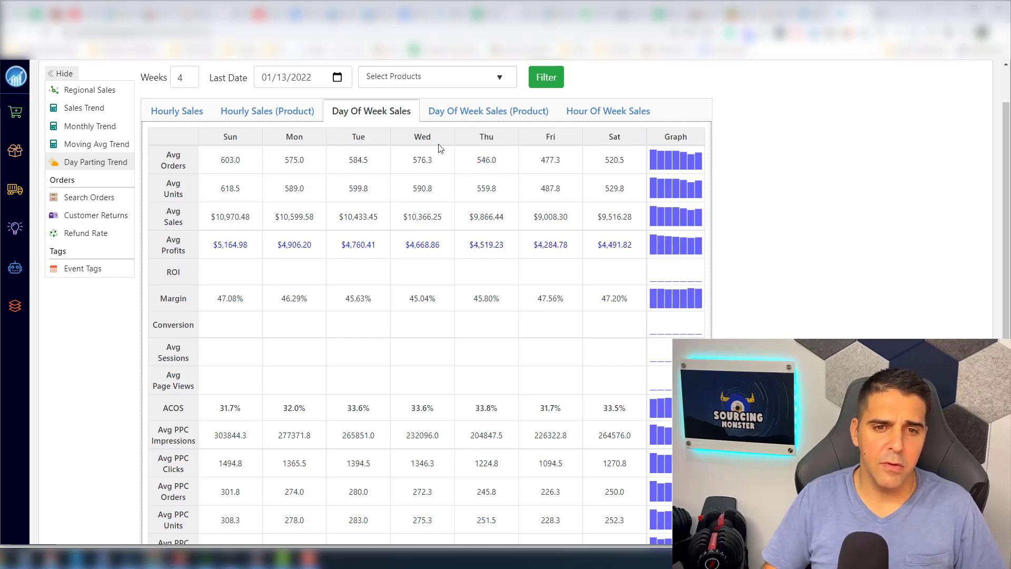
left_click_drag(537, 159, 621, 158)
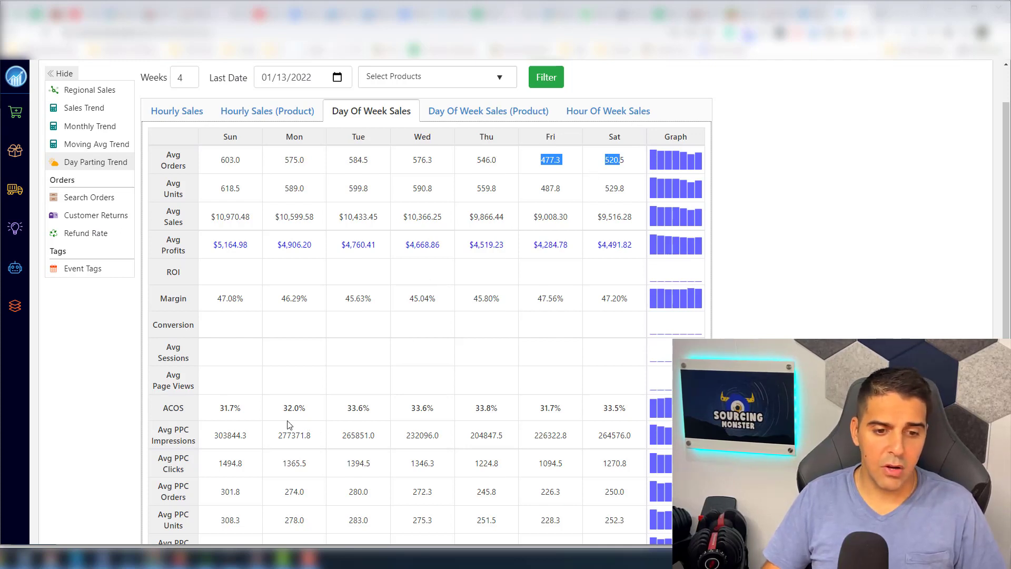
Compare Sun–Fri ACOS with weekend orders, then show Day Of Week Sales (Product)
left_click_drag(218, 408, 584, 412)
left_click(583, 412)
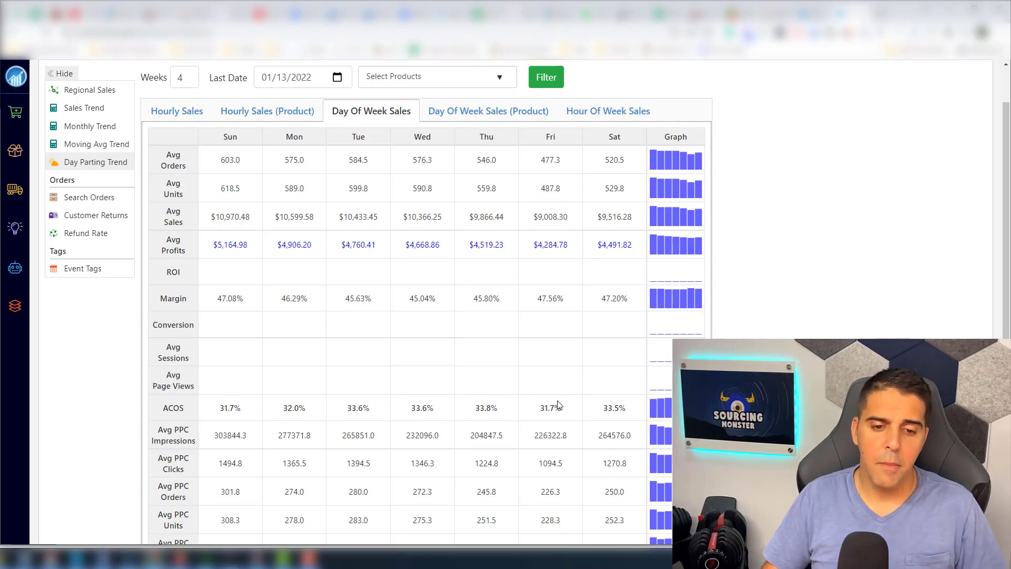
left_click_drag(633, 157, 537, 157)
left_click(536, 157)
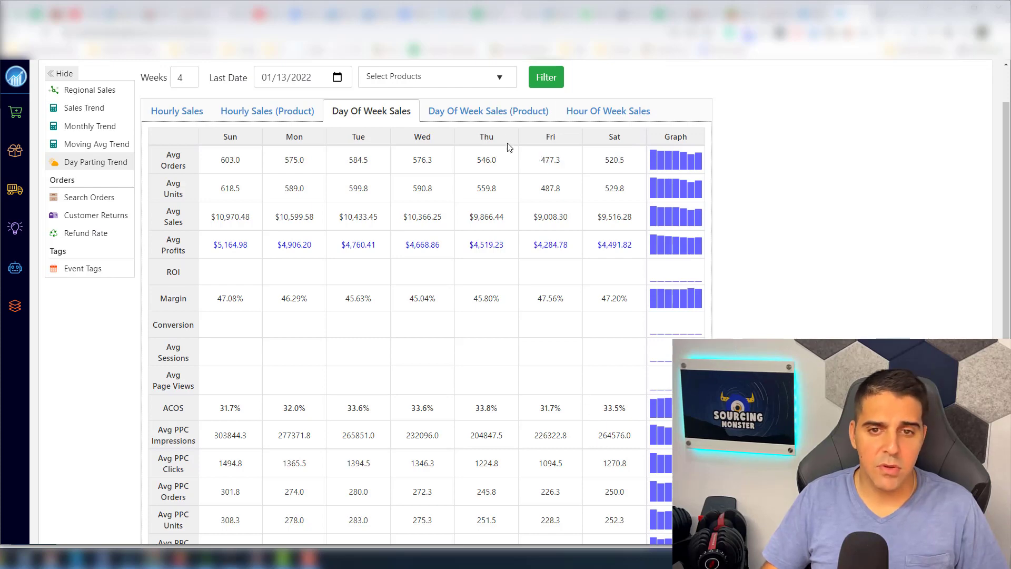
left_click(482, 119)
left_click(191, 111)
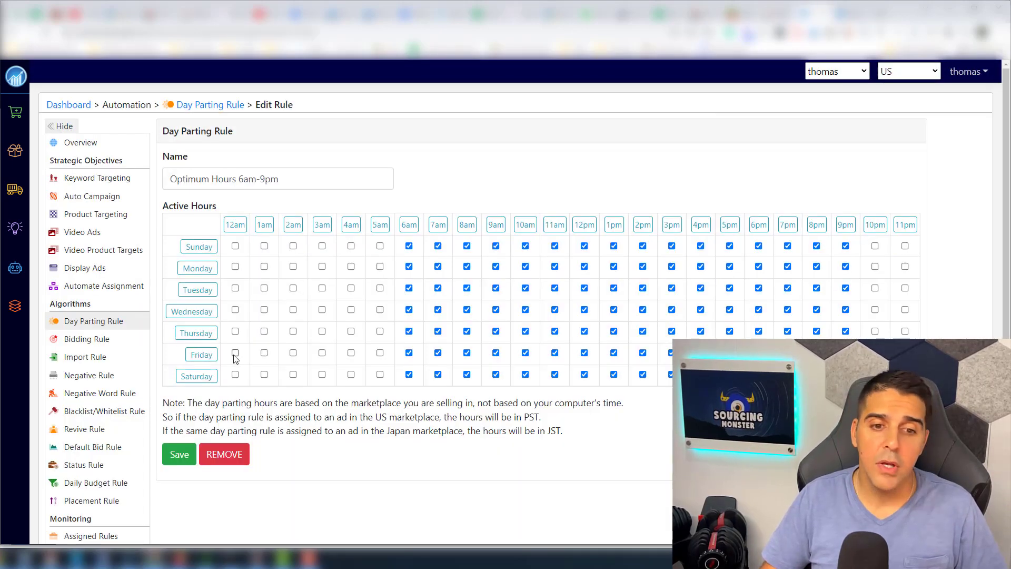
left_click(235, 353)
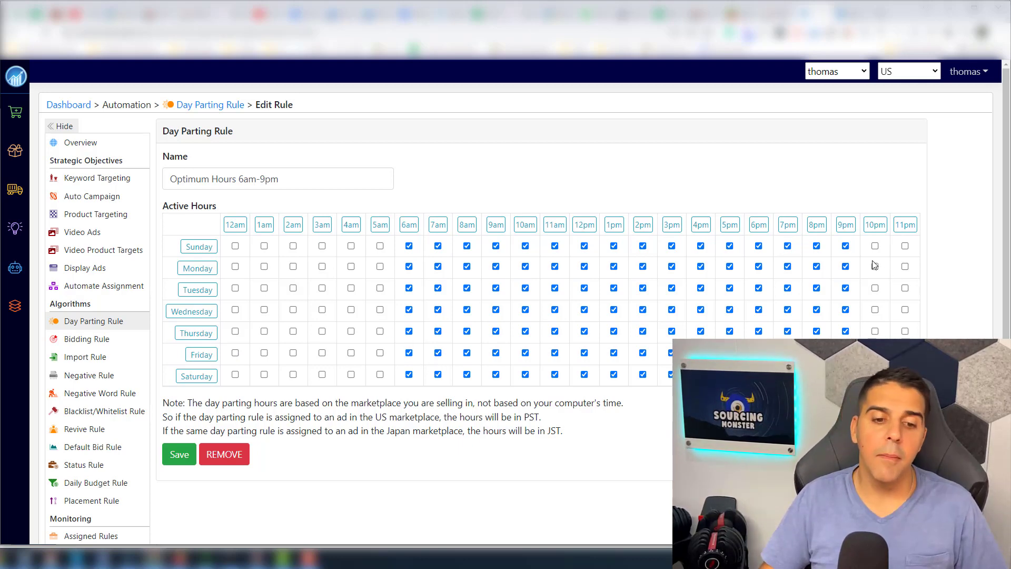
left_click(853, 13)
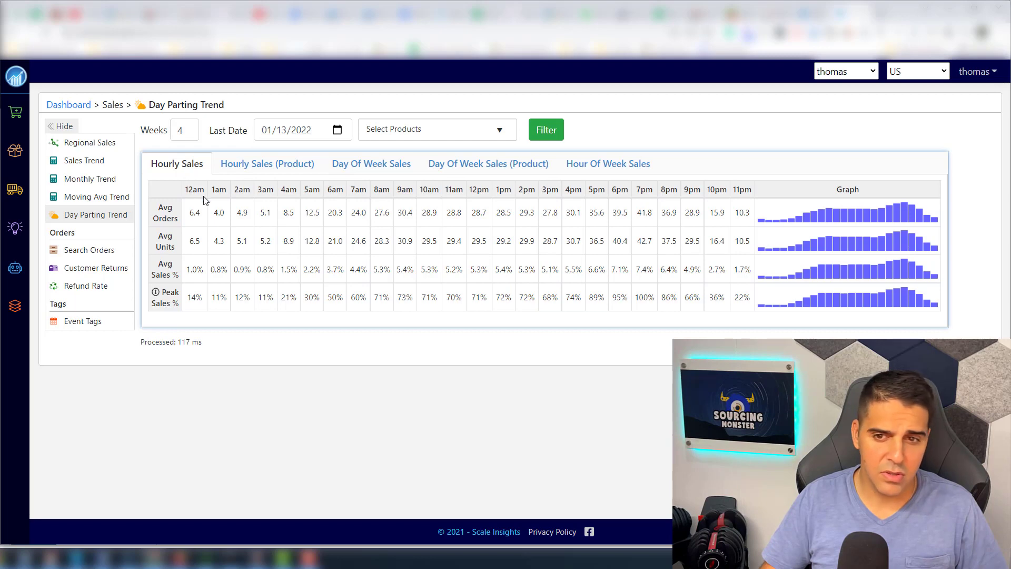
Cycle through Day Of Week Sales, its per-product view, and Hour Of Week Sales
left_click(369, 165)
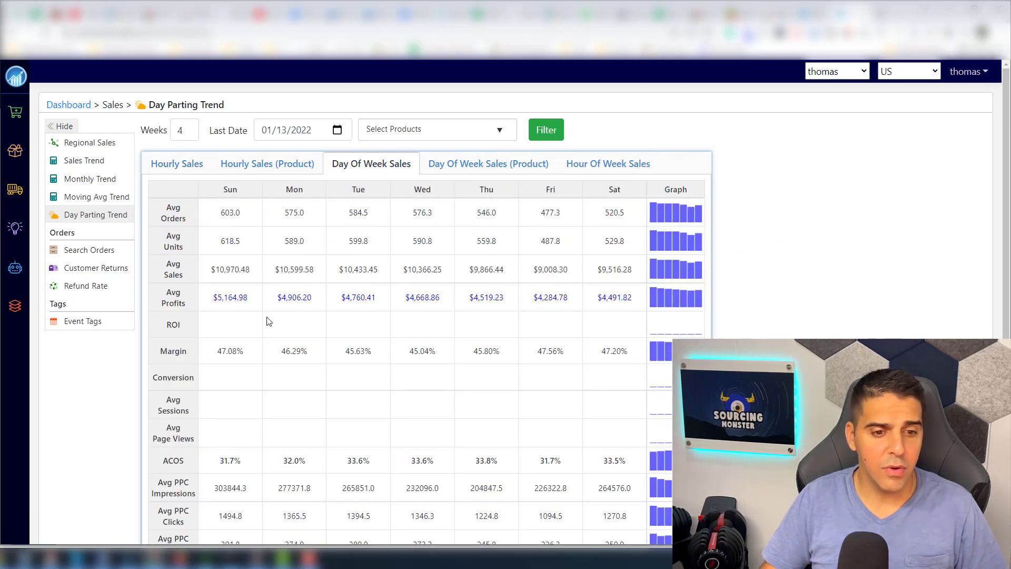
scroll(266, 322, "down", 5)
scroll(266, 322, "up", 5)
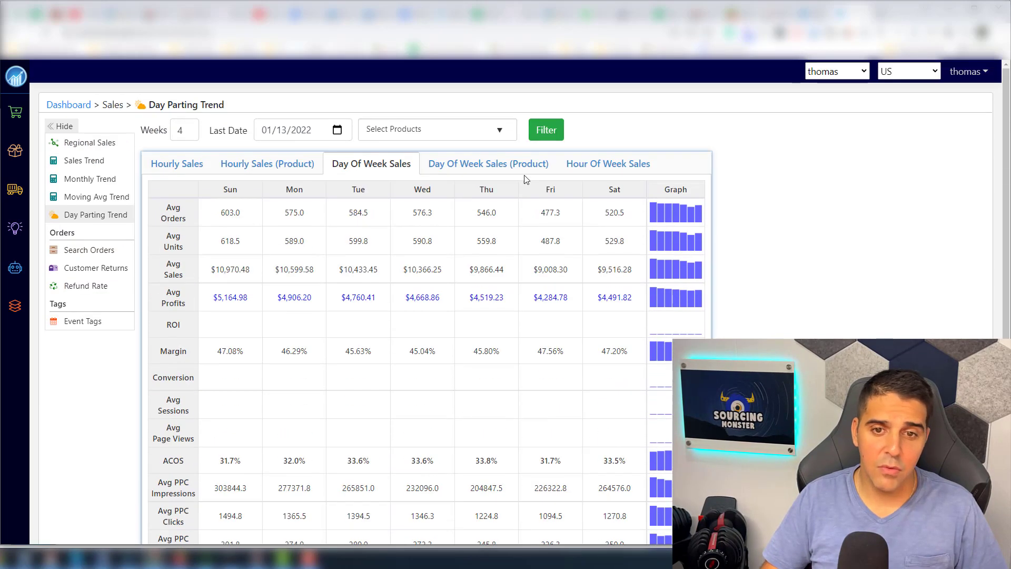
left_click(517, 172)
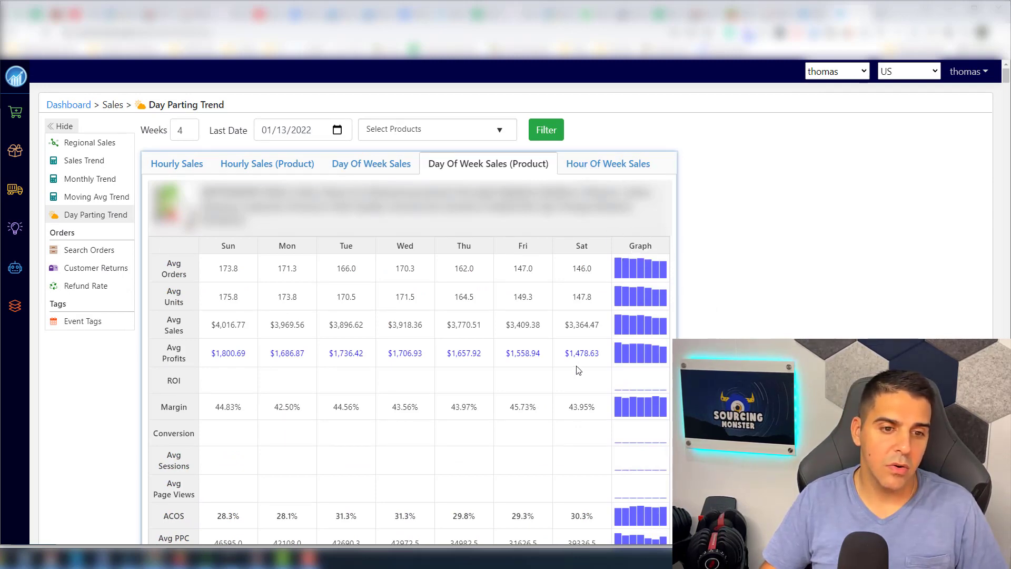
left_click(584, 164)
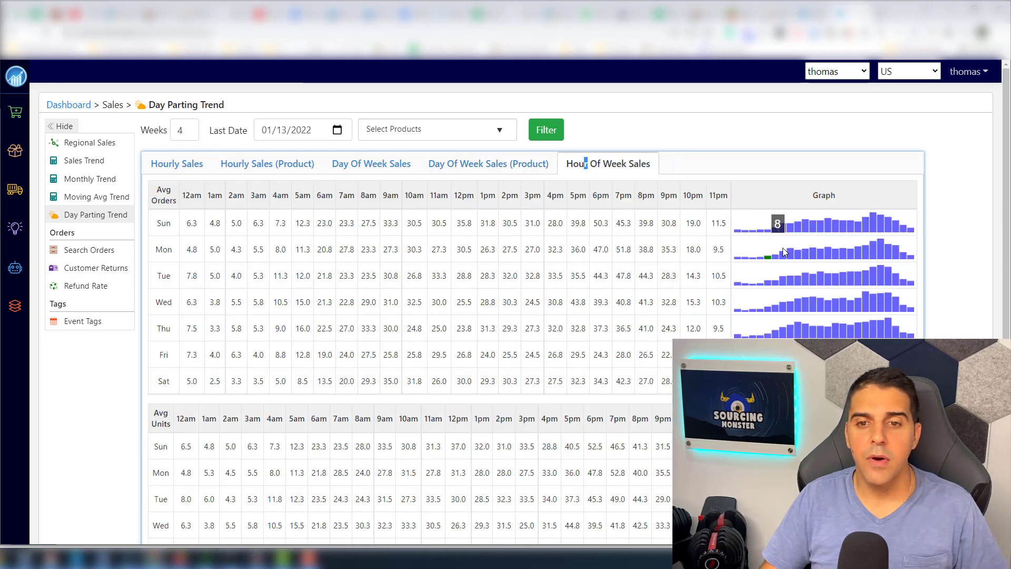
Review Friday's hourly orders from 7am through 8pm, then return to the rule editor
left_click(708, 158)
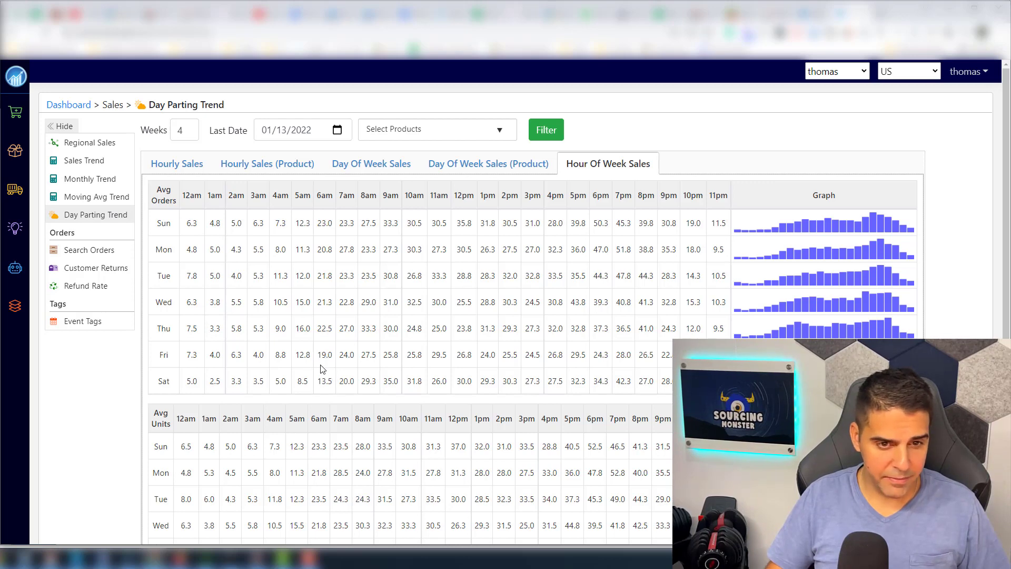
left_click_drag(322, 357, 364, 356)
left_click(336, 362)
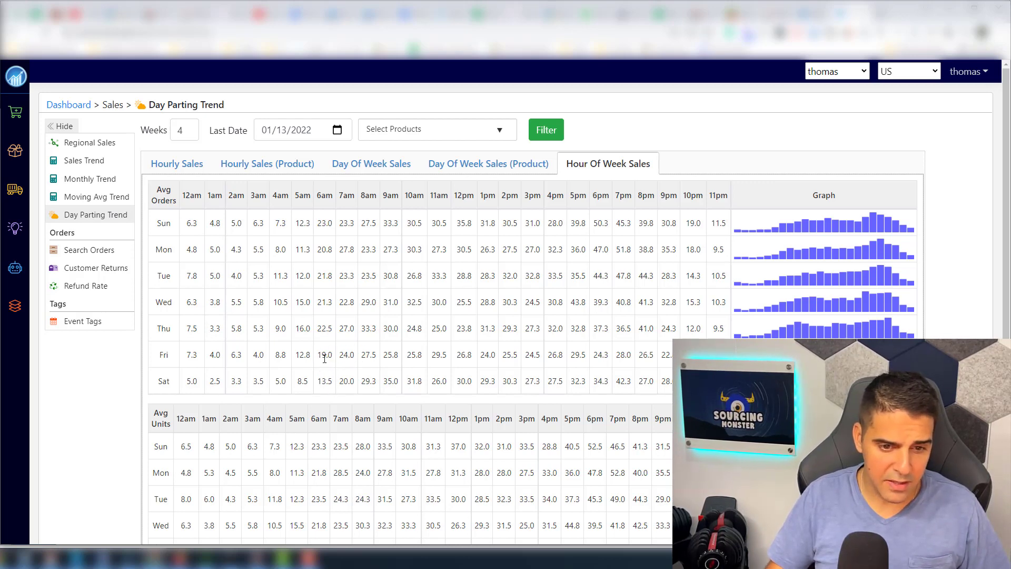
left_click_drag(341, 363, 721, 381)
left_click(373, 377)
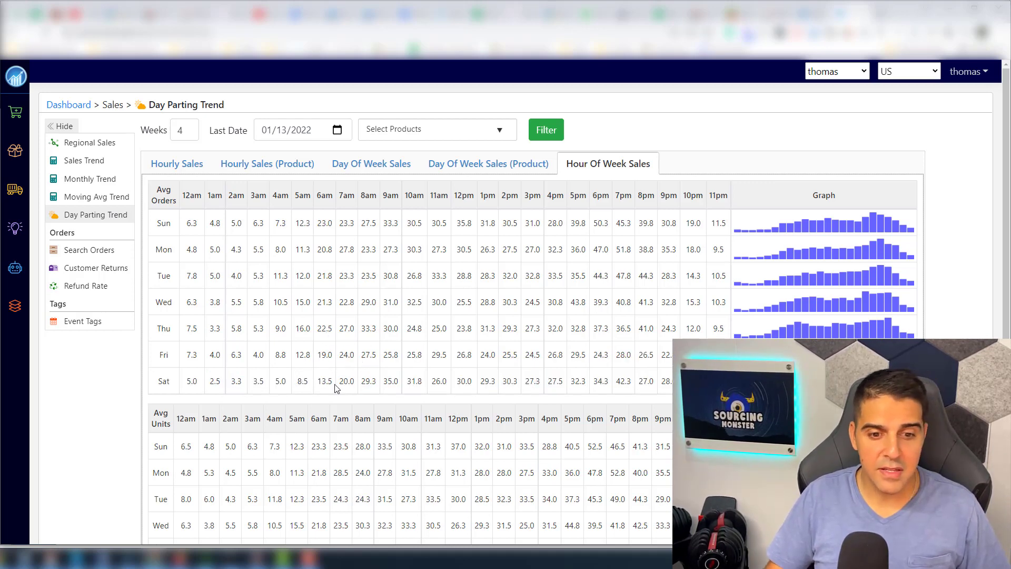
left_click(805, 6)
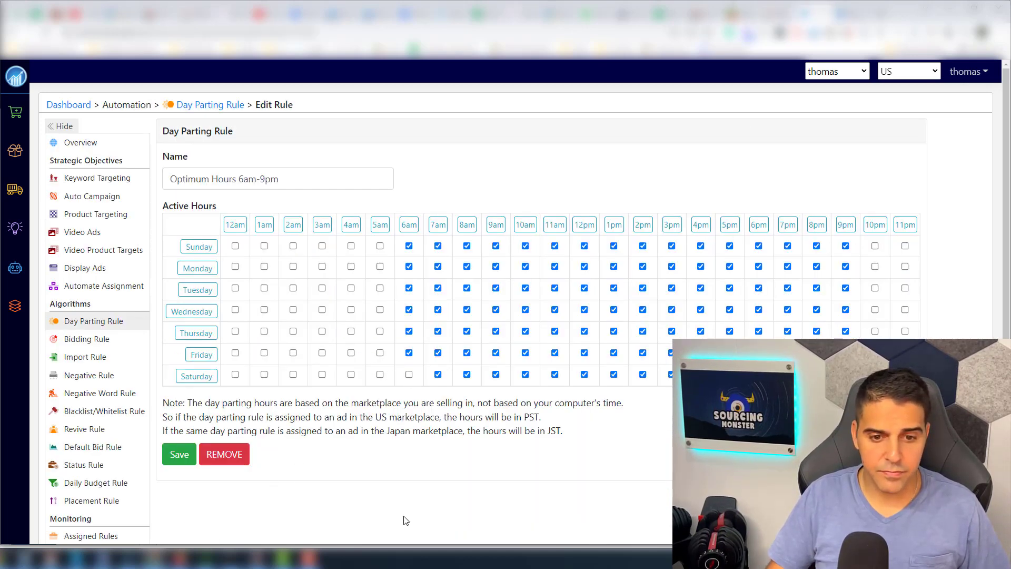
Save the Optimum Hours 6am-9pm rule with Saturday 6am removed
left_click(177, 456)
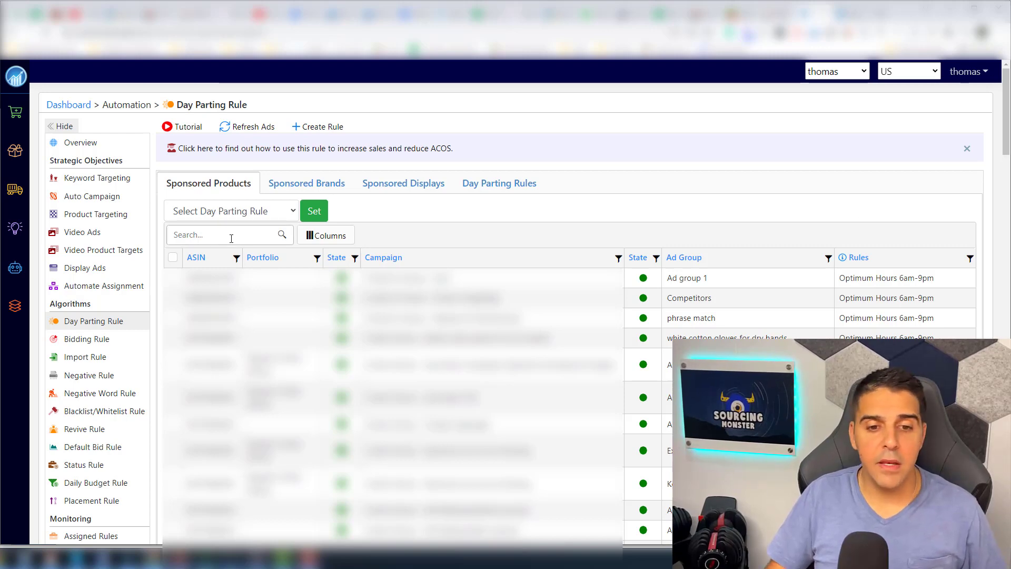
Assign Optimum Hours 6am-9pm to the Ad group 1, Competitors, phrase match and white cotton gloves ad groups
left_click(182, 235)
left_click(173, 277)
left_click(173, 298)
left_click(173, 338)
left_click(173, 317)
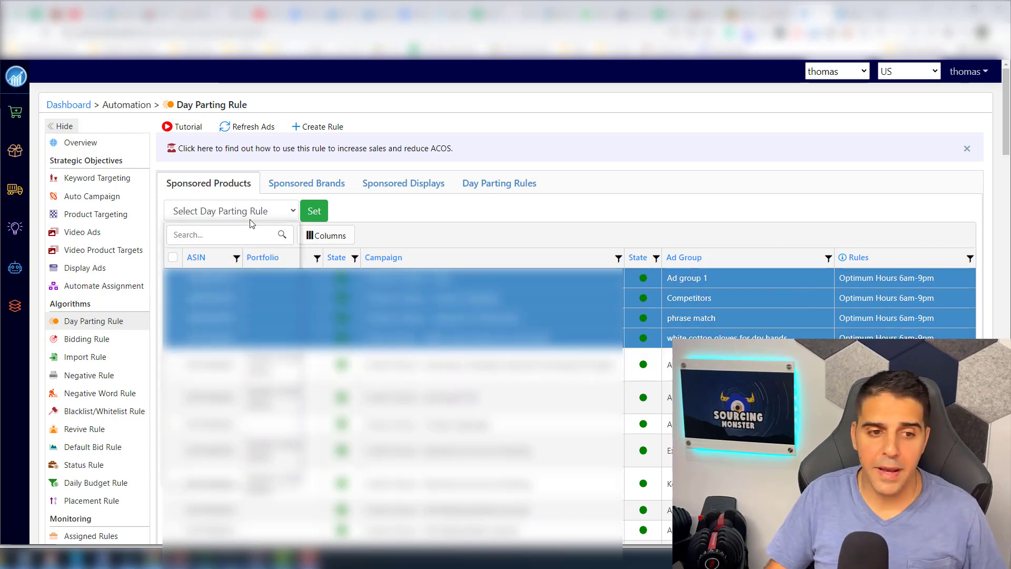
left_click(232, 211)
left_click(228, 265)
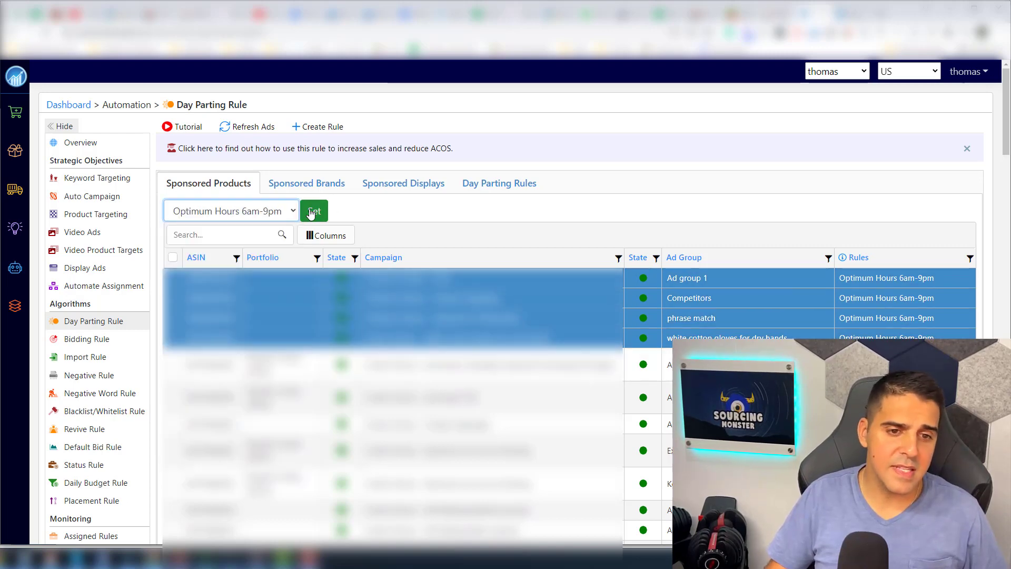
left_click(314, 210)
Check the day-parting rules on Sponsored Brands and Sponsored Display campaigns
left_click(287, 183)
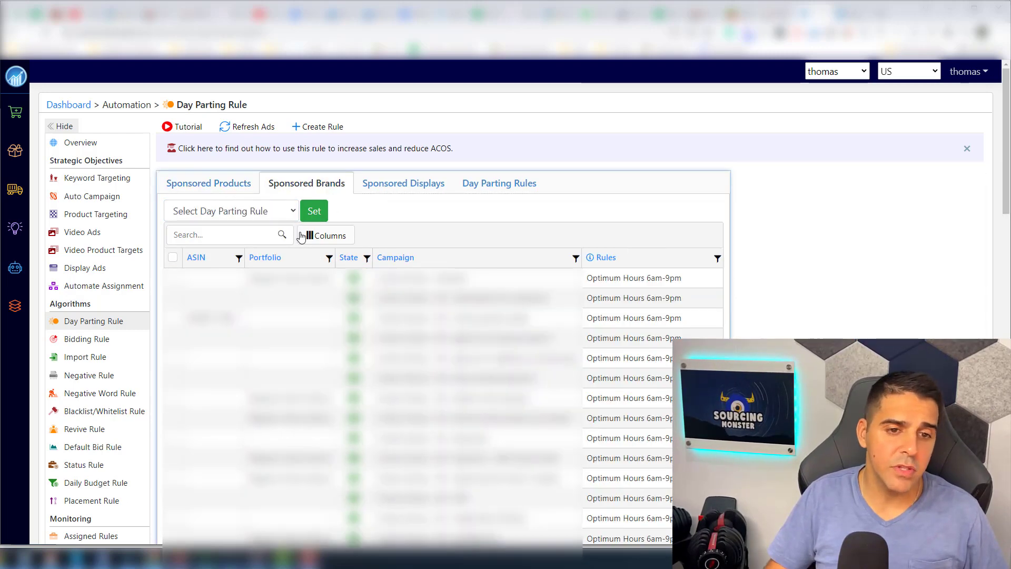
left_click(374, 185)
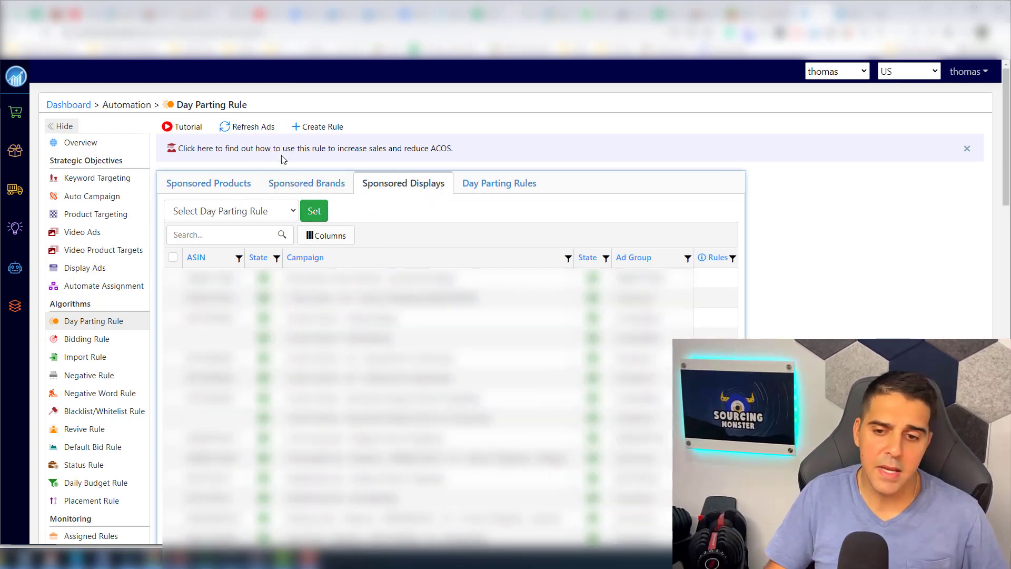
scroll(250, 157, "down", 3)
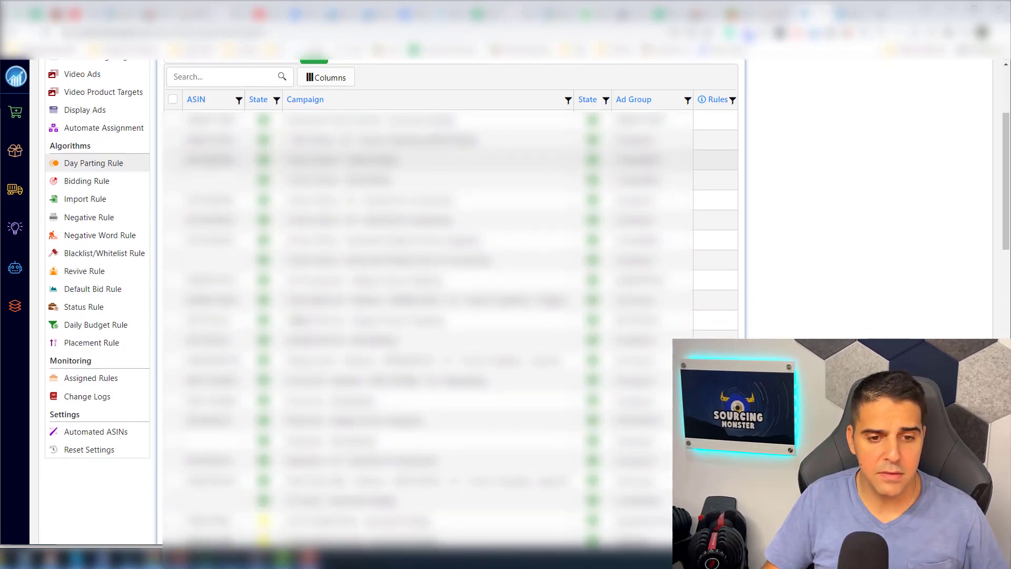
scroll(249, 158, "up", 2)
scroll(306, 192, "up", 1)
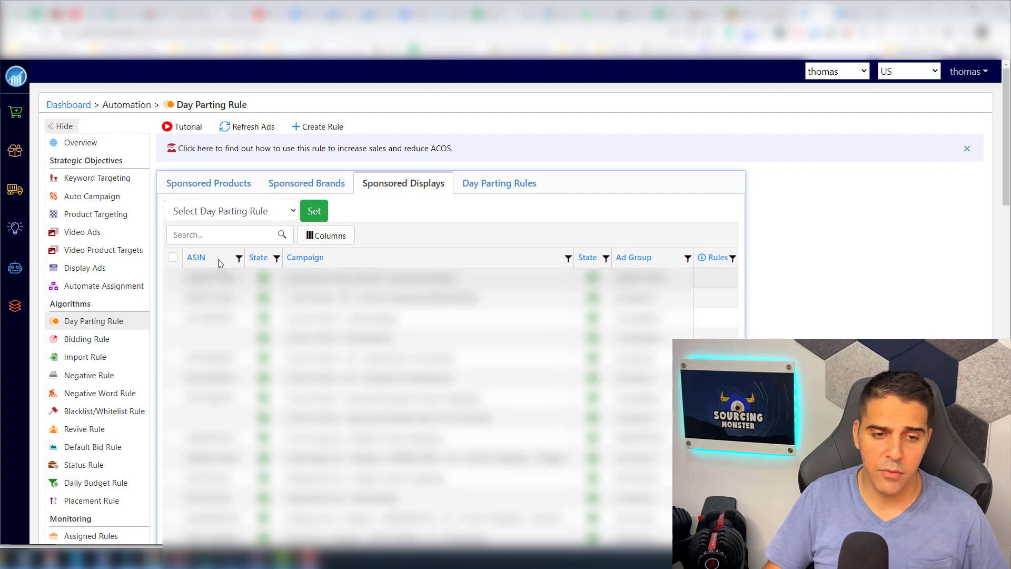
left_click(296, 192)
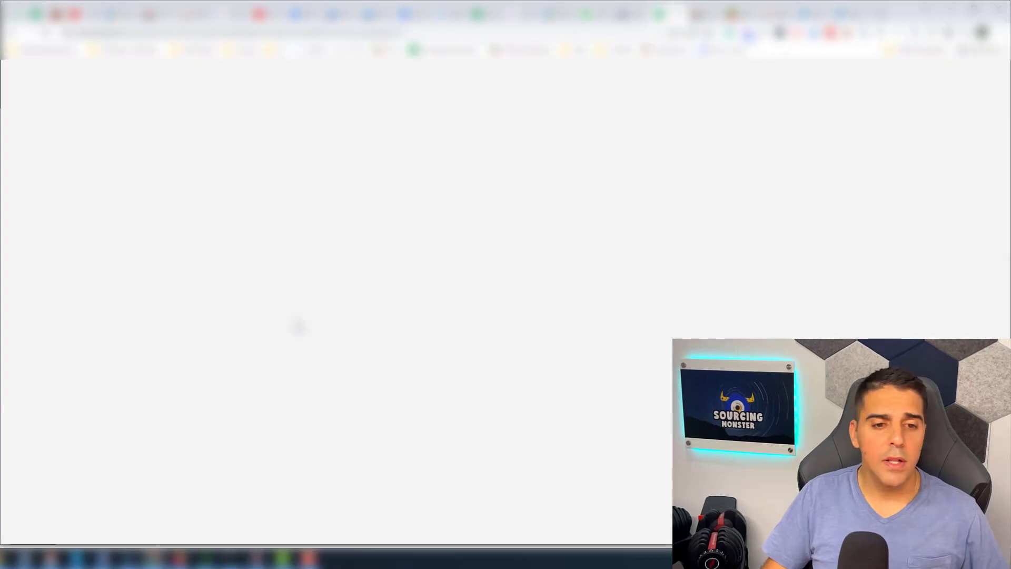
Review the Experiments Tracking log and select the 10/21/2021 experiment row
left_click(665, 13)
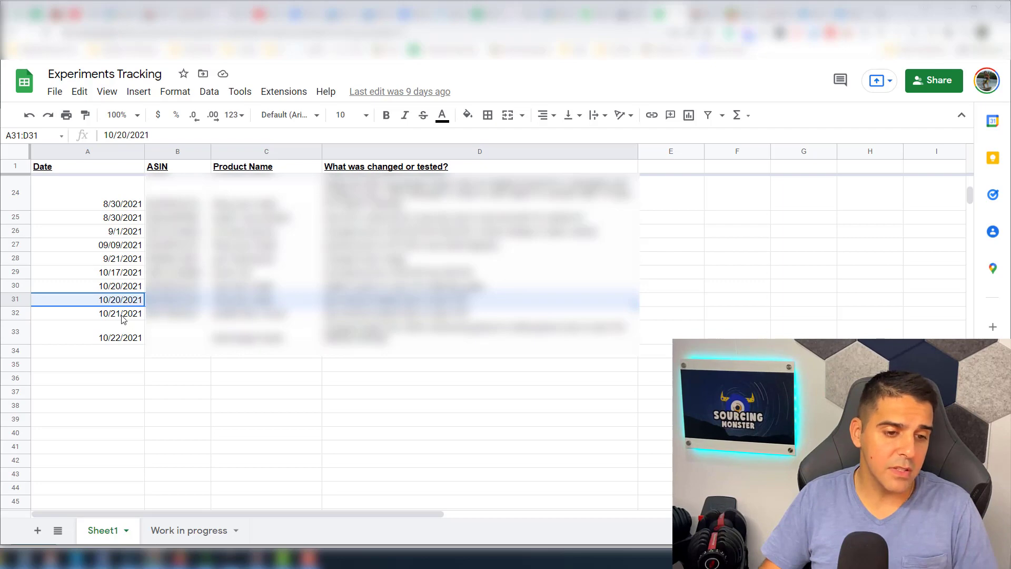
left_click_drag(127, 316, 421, 313)
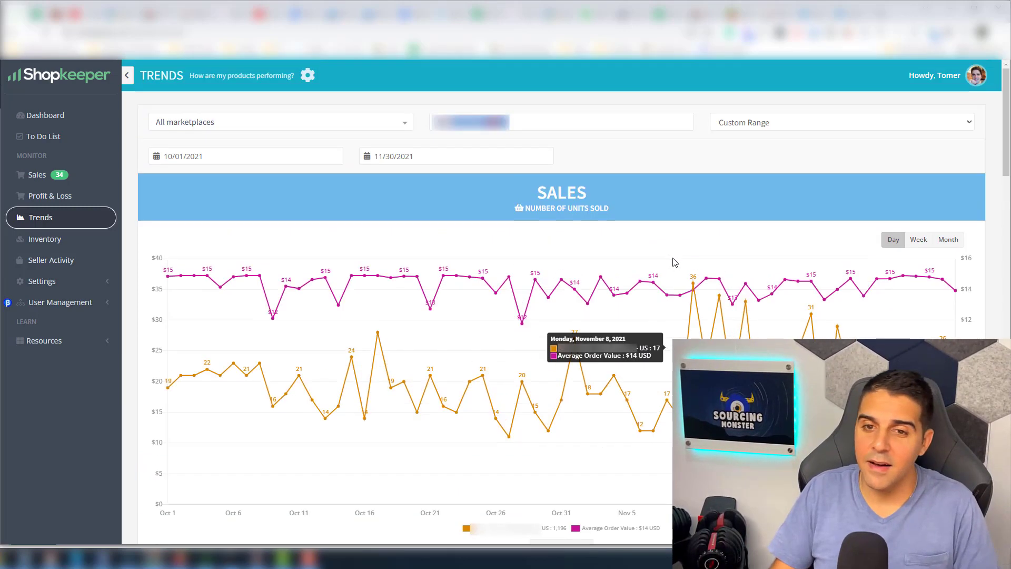
Extend the Trends custom date range to end on December 31, 2021, and view the Sales chart
left_click(773, 131)
left_click(457, 211)
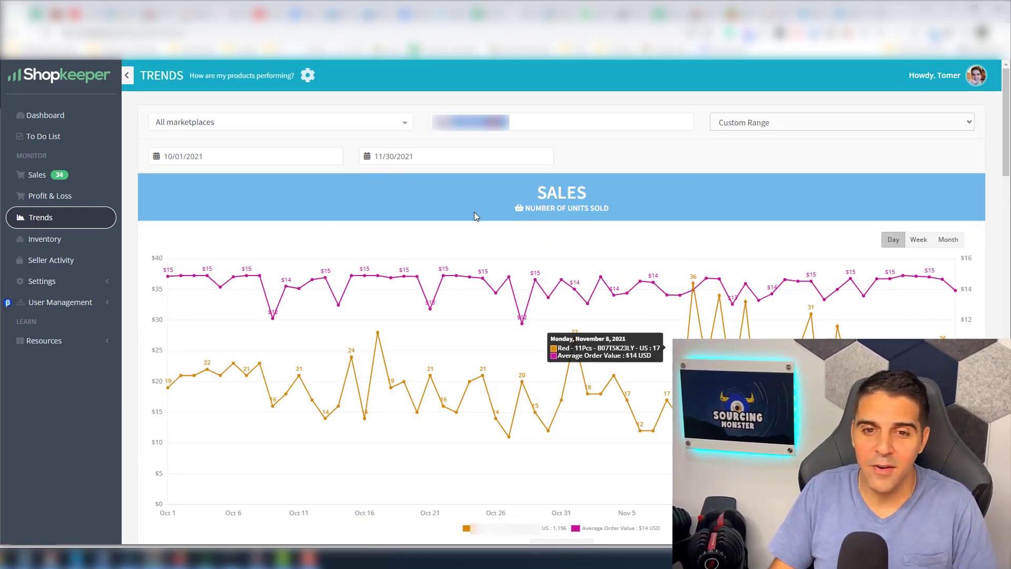
left_click(435, 162)
left_click(537, 178)
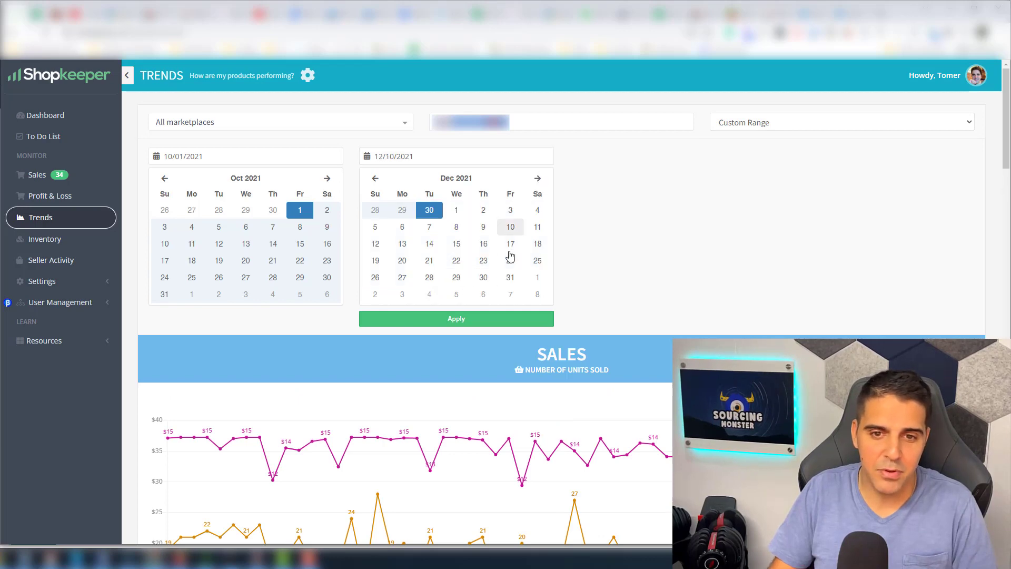
left_click(511, 277)
left_click(441, 319)
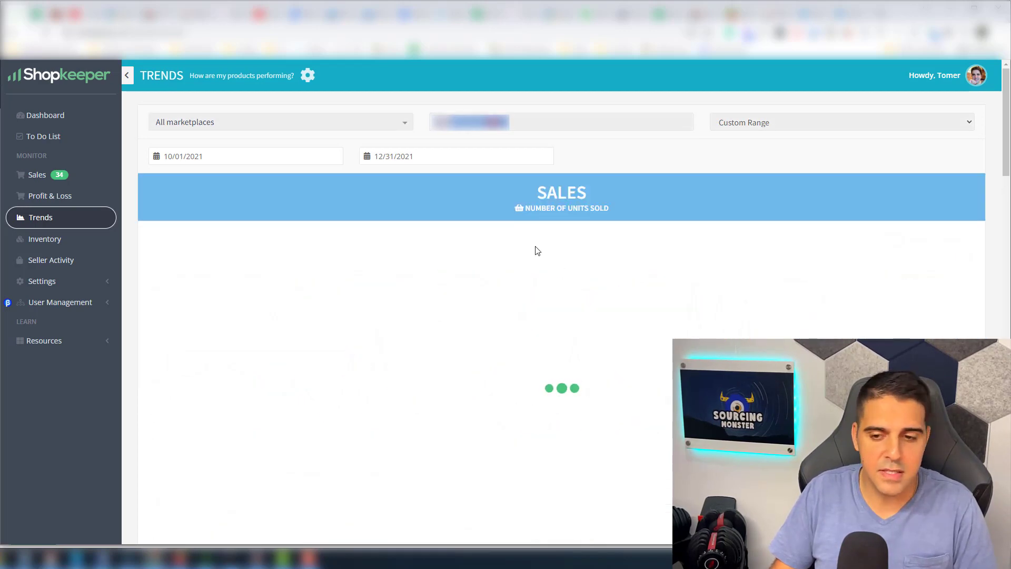
scroll(577, 276, "down", 2)
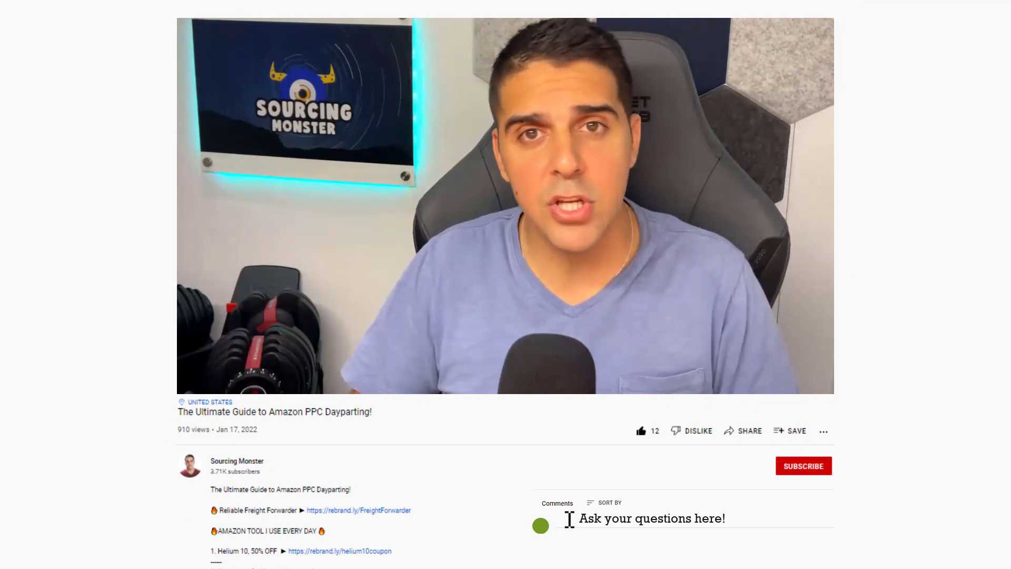
Like 'The Ultimate Guide to Amazon PPC Dayparting!' and subscribe to its channel
left_click(641, 431)
left_click(795, 467)
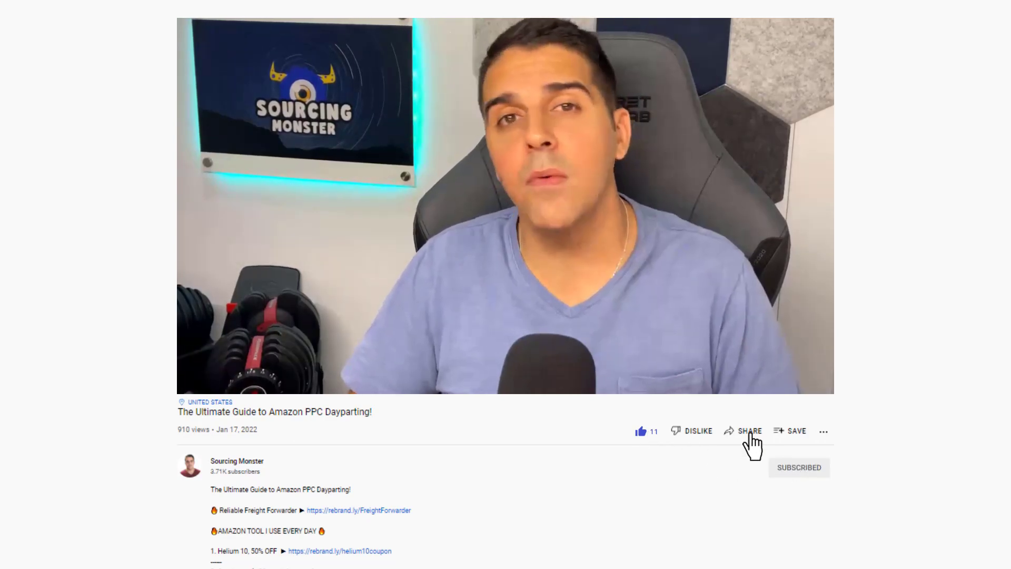